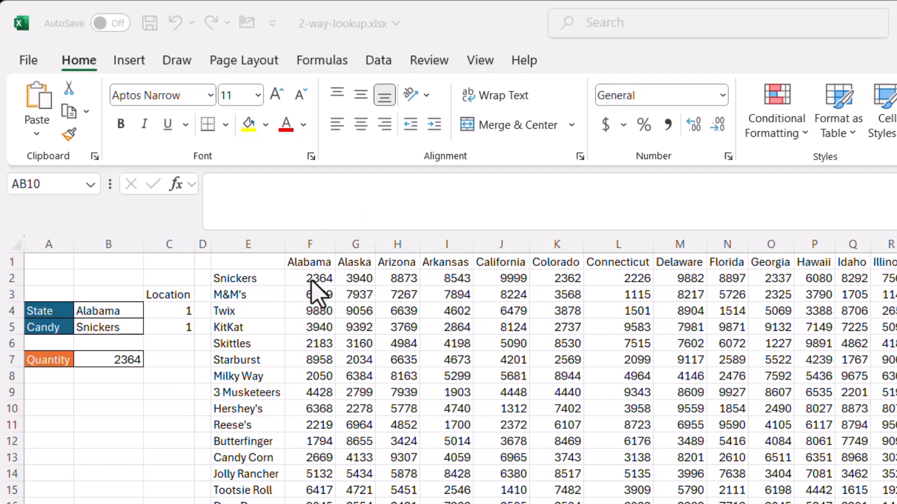
Step: Review the state headers in row 1, the location formula in C5 and the candy names in column E
mouse_move(304, 264)
left_mouse_down()
mouse_move(637, 274)
mouse_move(896, 262)
left_mouse_up()
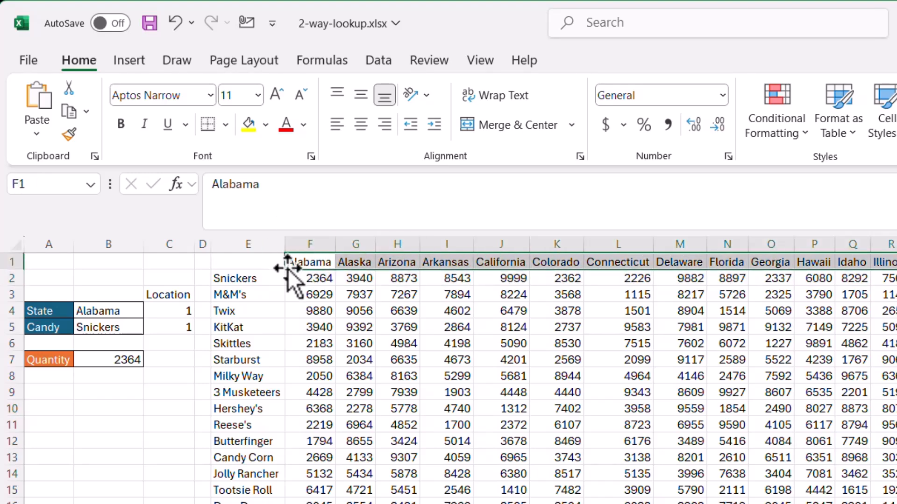
left_click(171, 330)
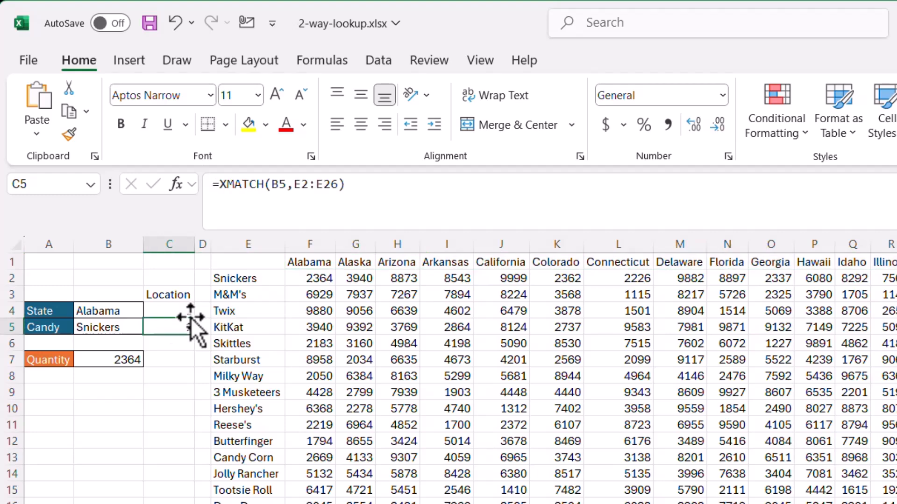
left_click_drag(237, 279, 248, 503)
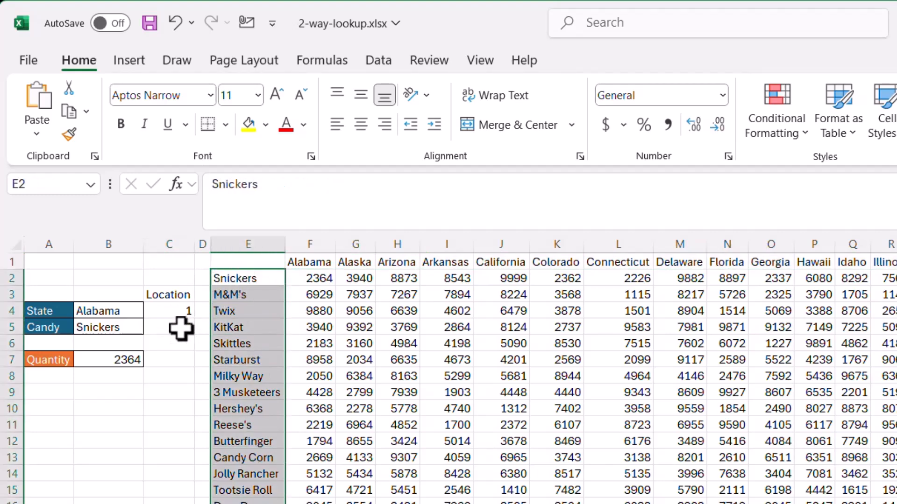
left_click(169, 407)
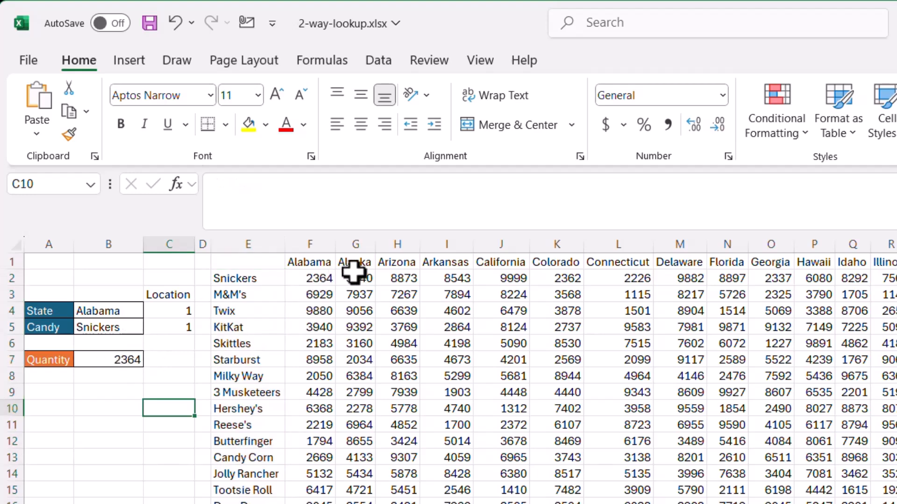
Step: Change the lookup selections to Alaska in B4 and M&M's in B5, and select the matching quantity in the data table
left_click(127, 314)
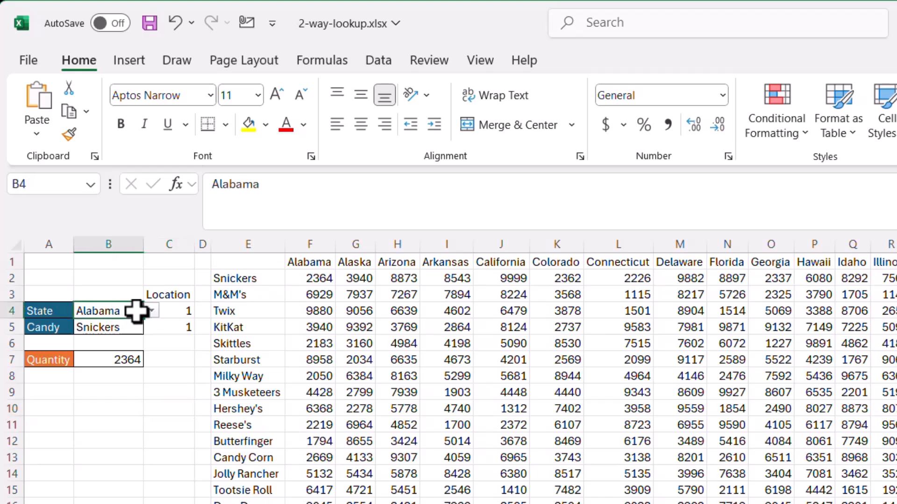
left_click(152, 310)
left_click(117, 334)
left_click(117, 333)
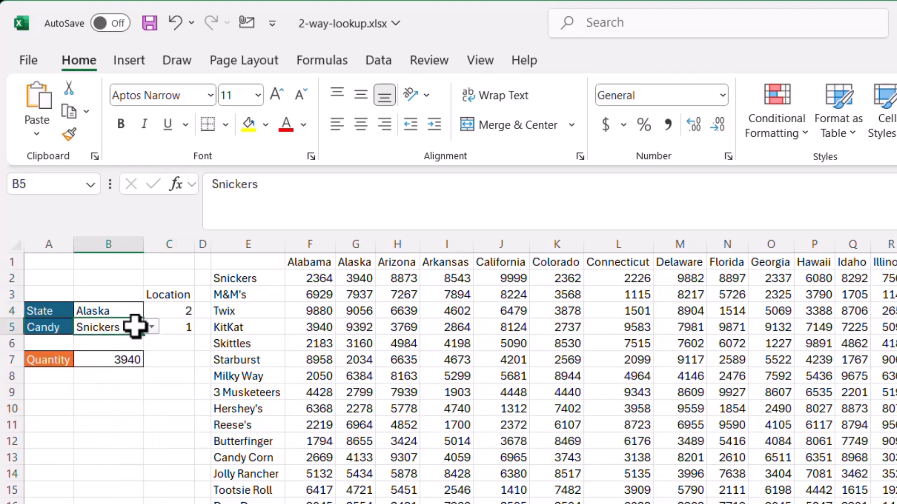
left_click(152, 327)
left_click(114, 359)
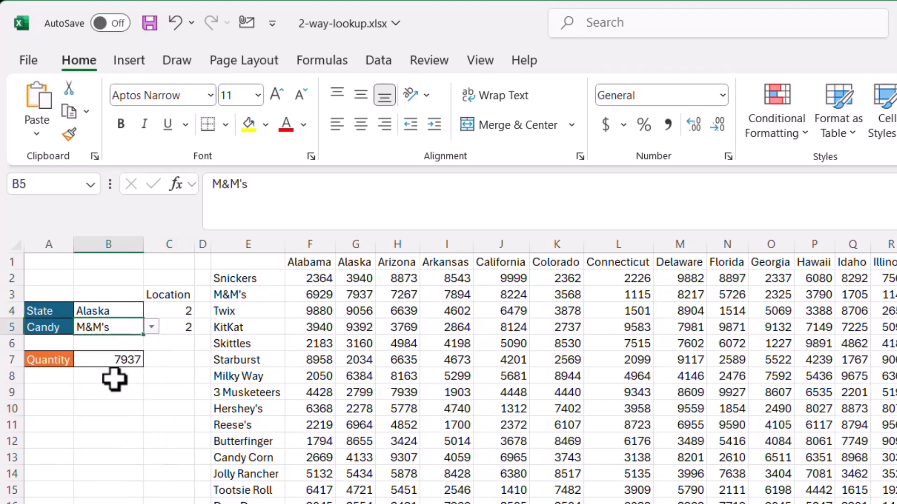
left_click(355, 297)
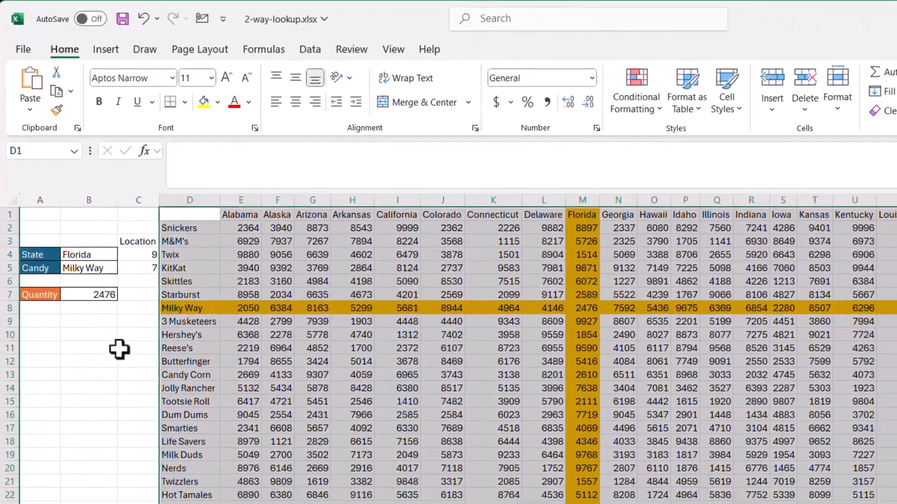
Step: On the dummy_candy_sales_data (3) sheet, set the state in B4 to Alaska and the candy in B5 to M&M's
left_click(170, 425)
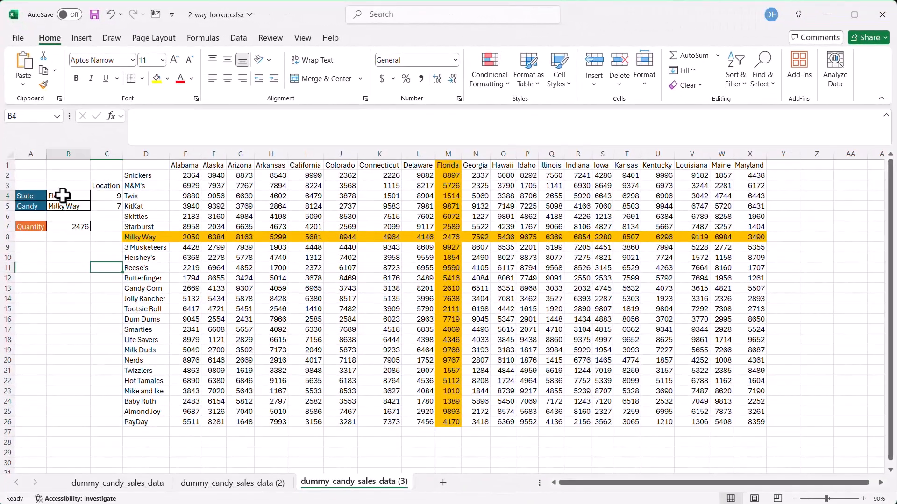
left_click(96, 222)
left_click(108, 222)
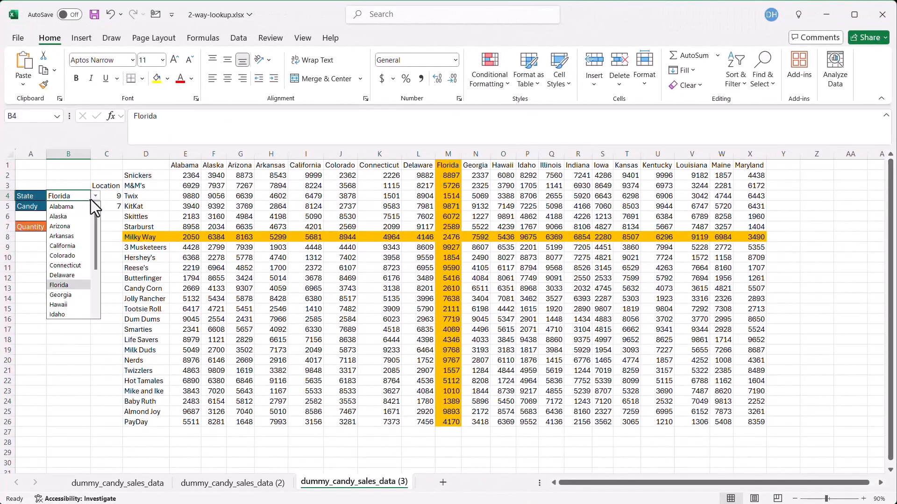
left_click(74, 217)
left_click(75, 207)
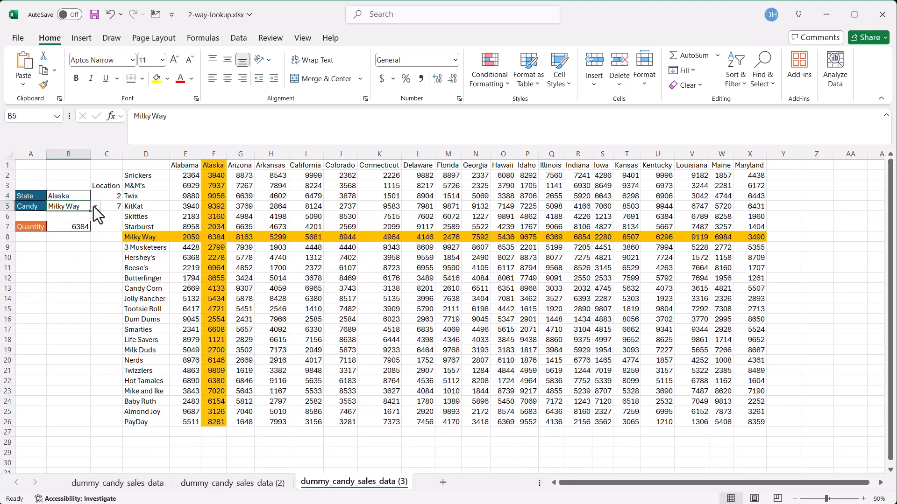
left_click(95, 207)
left_click(85, 225)
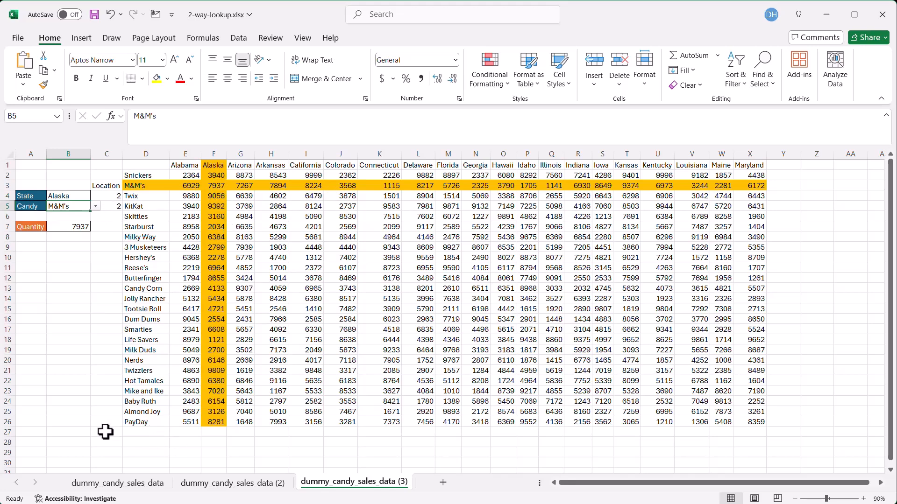
Step: On the dummy_candy_sales_data sheet, insert two blank columns before the candy names in column A
left_click(237, 483)
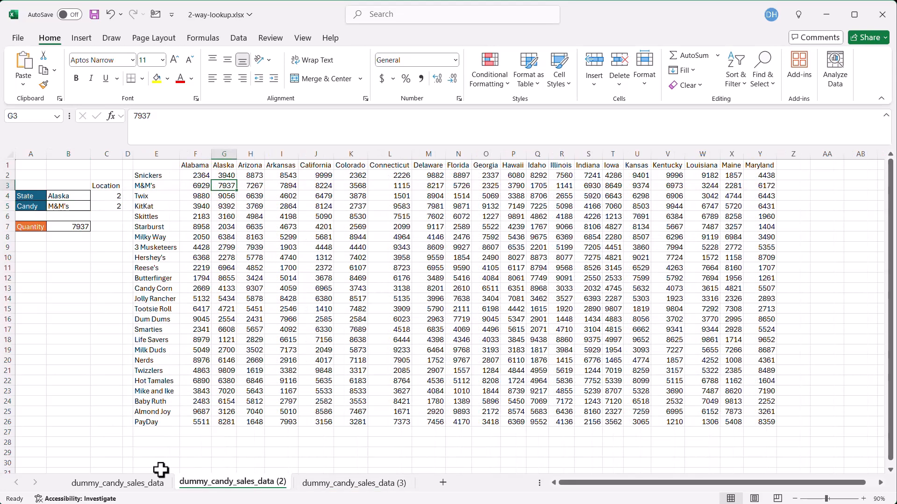
left_click(365, 485)
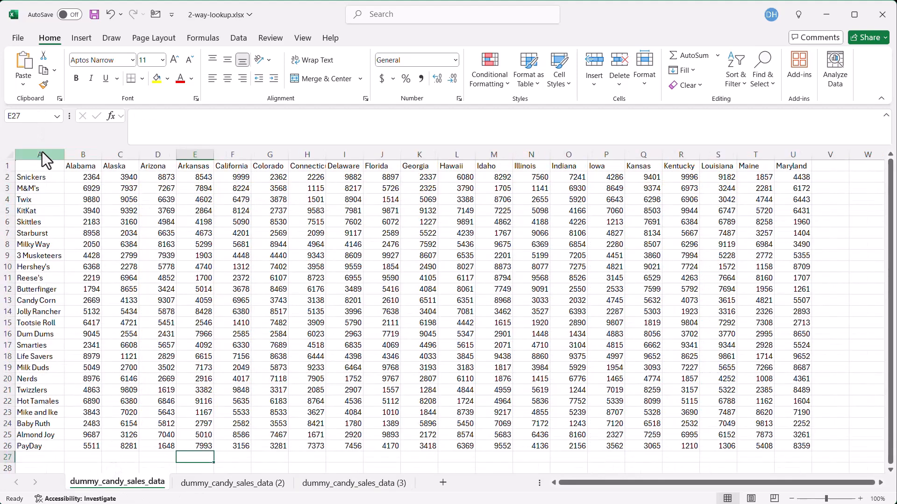
left_click(42, 154)
key("ctrl+shift+plus")
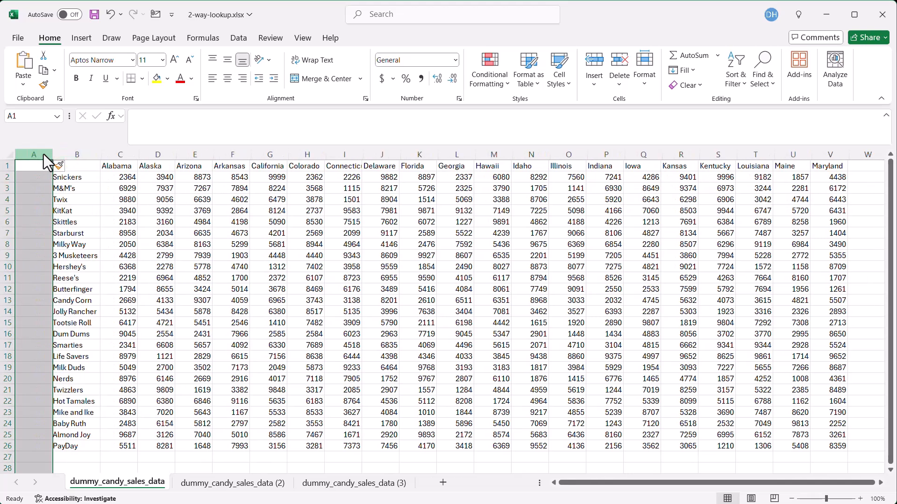
key("ctrl+shift+plus")
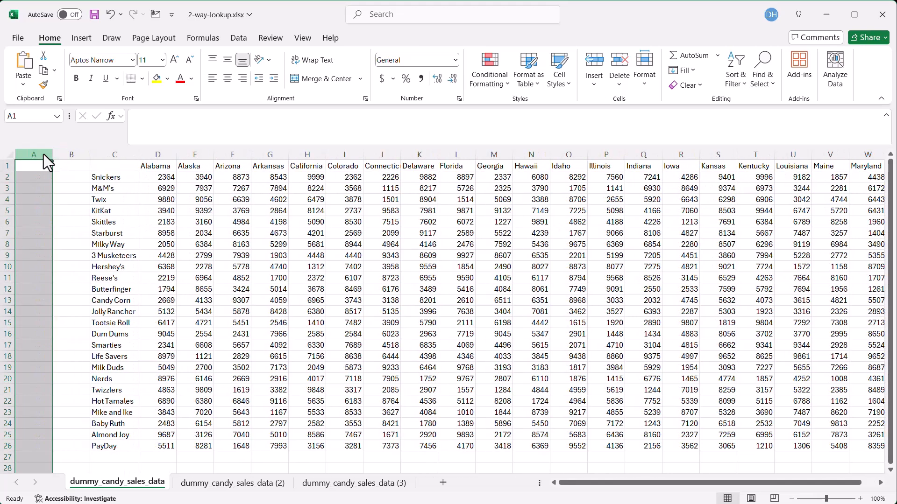
Step: Enter the labels Candy in A3 and State in A4
left_click(35, 199)
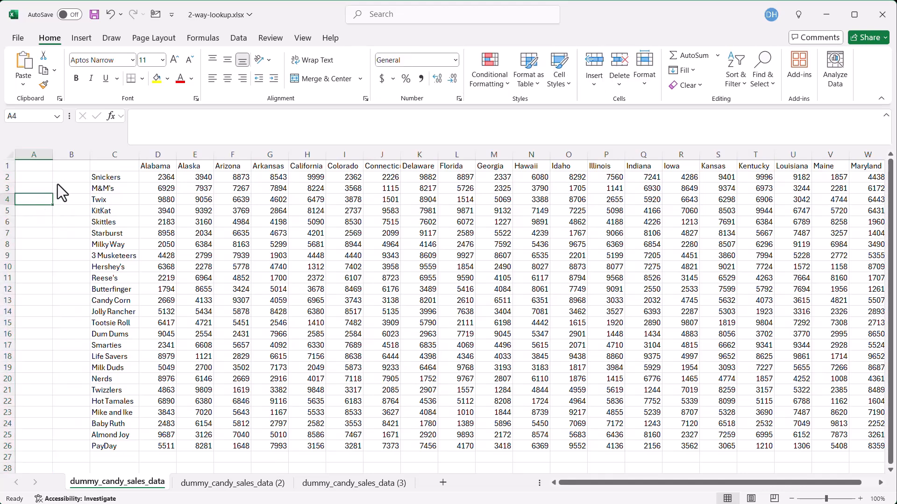
double_click(29, 187)
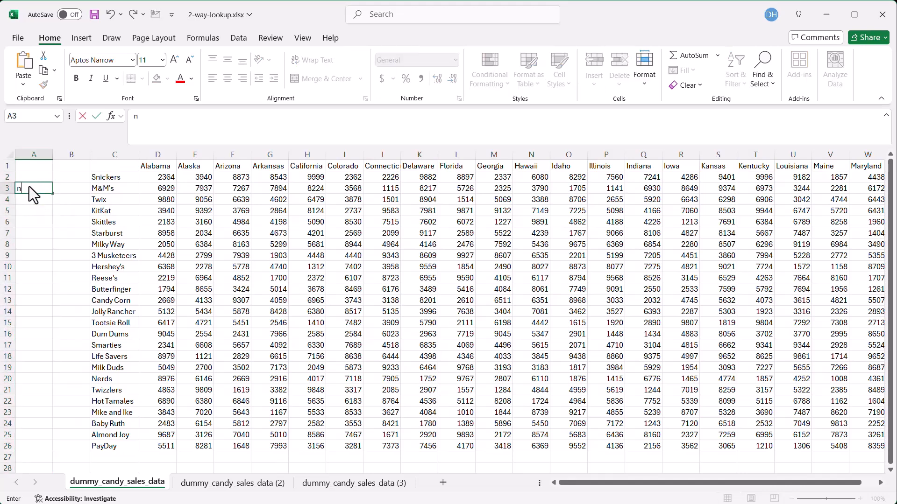
type("Candy")
key("Return")
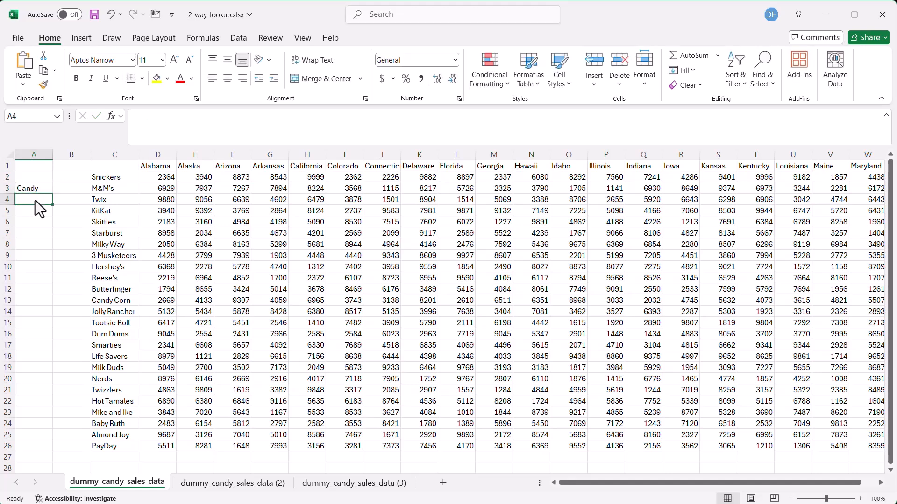
type("State")
key("Return")
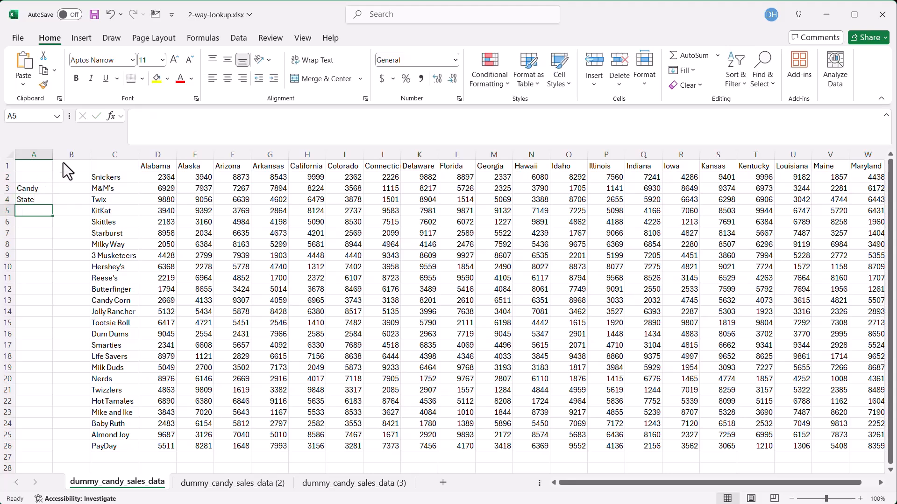
Step: Insert another blank column at column B and enter the label Qty in A6
left_click(66, 157)
key("ctrl+shift+plus")
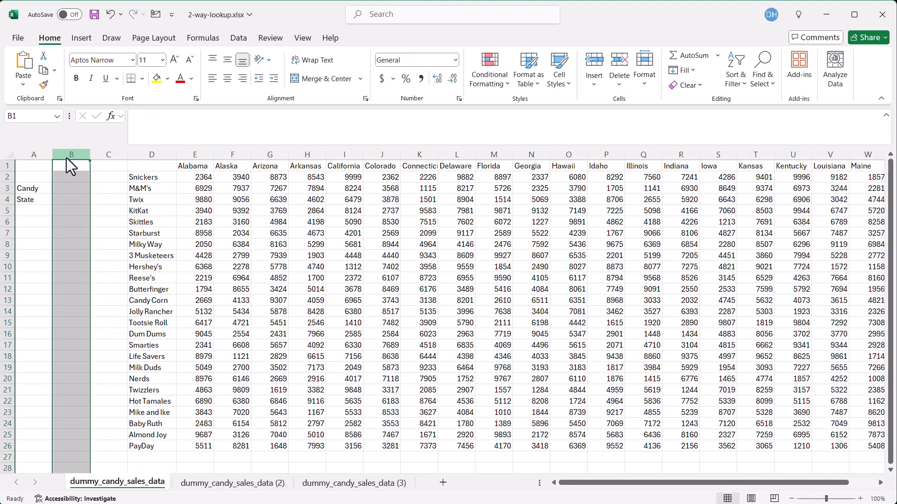
left_click(34, 222)
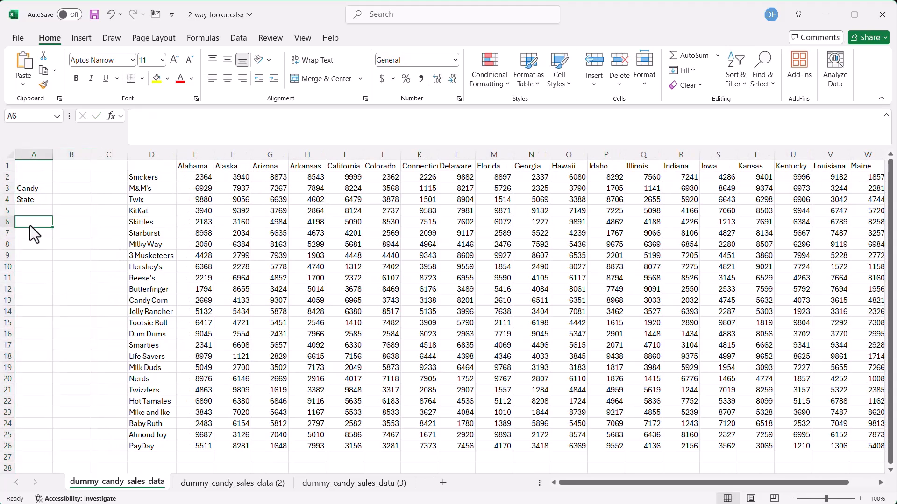
type("Q")
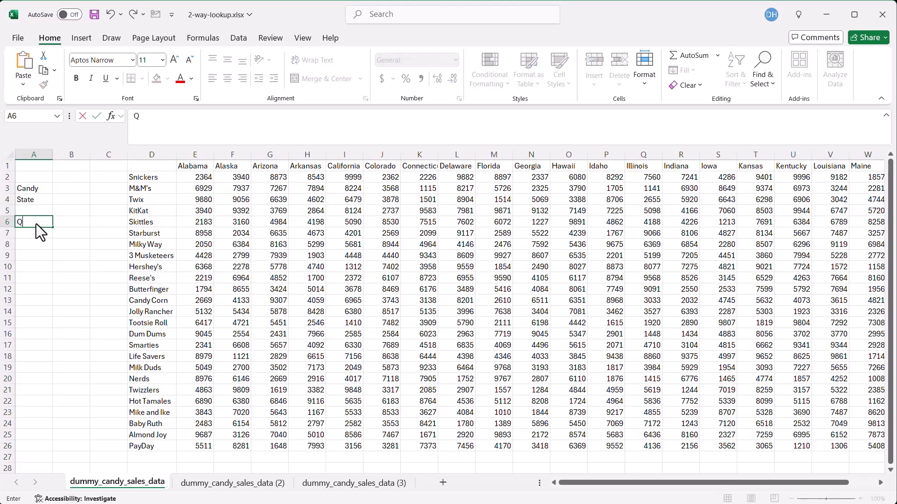
type("ty")
key("Return")
Step: Add a data validation list to B3 with the candy names in D2:D26 as its source, and check its dropdown
left_click(80, 189)
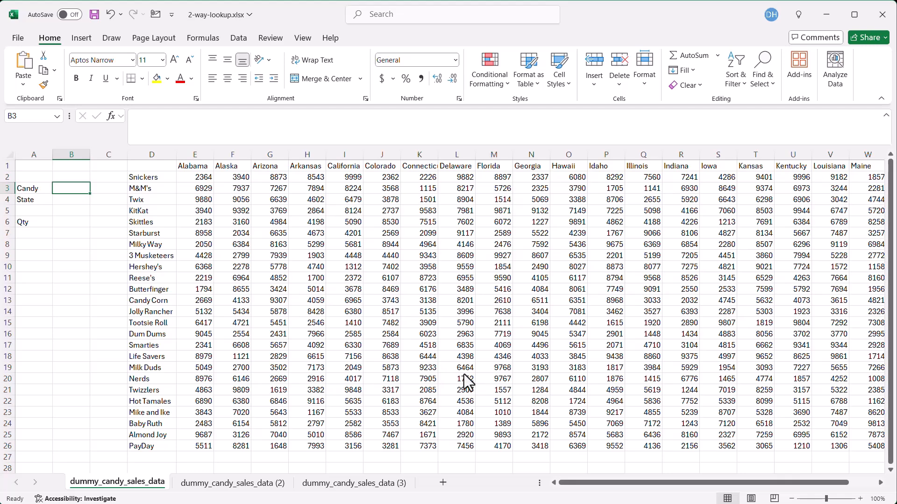
scroll(425, 362, "down", 1)
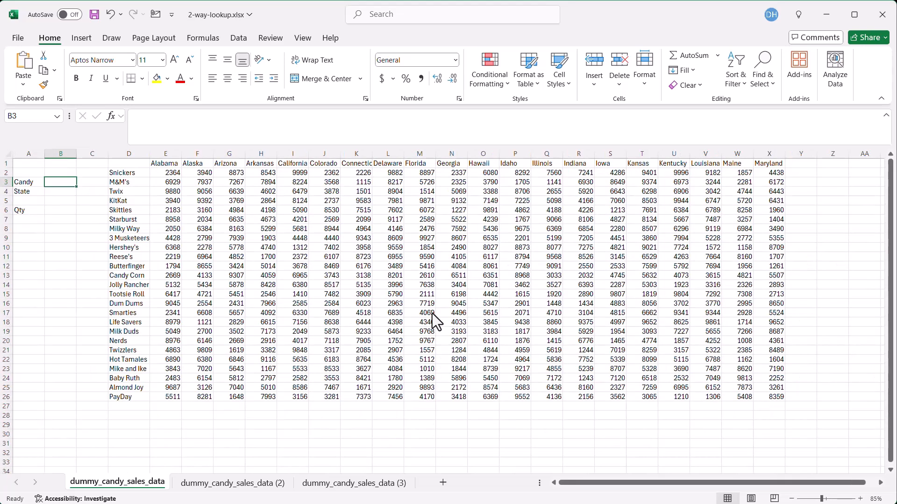
left_click(860, 499)
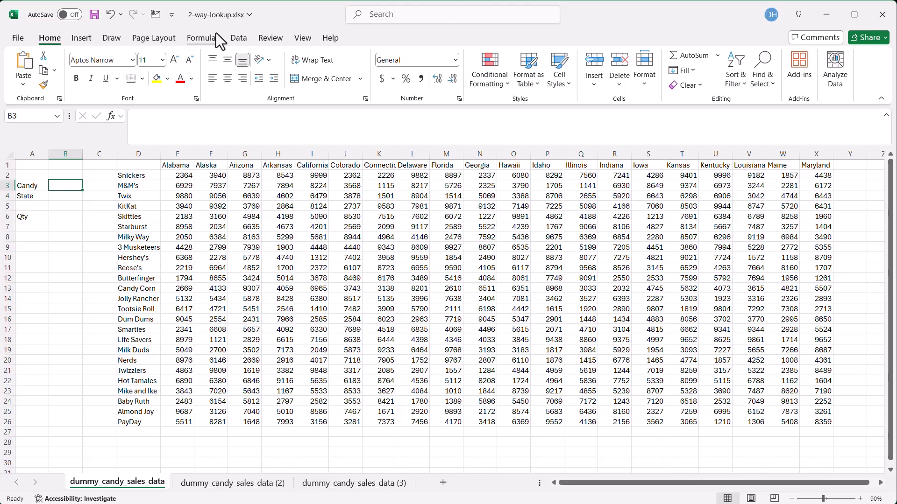
left_click(238, 39)
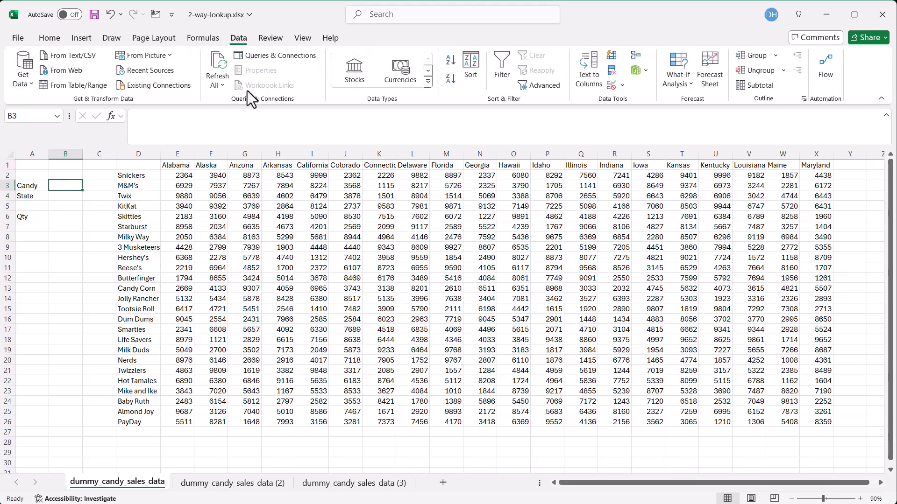
left_click(621, 86)
left_click(628, 102)
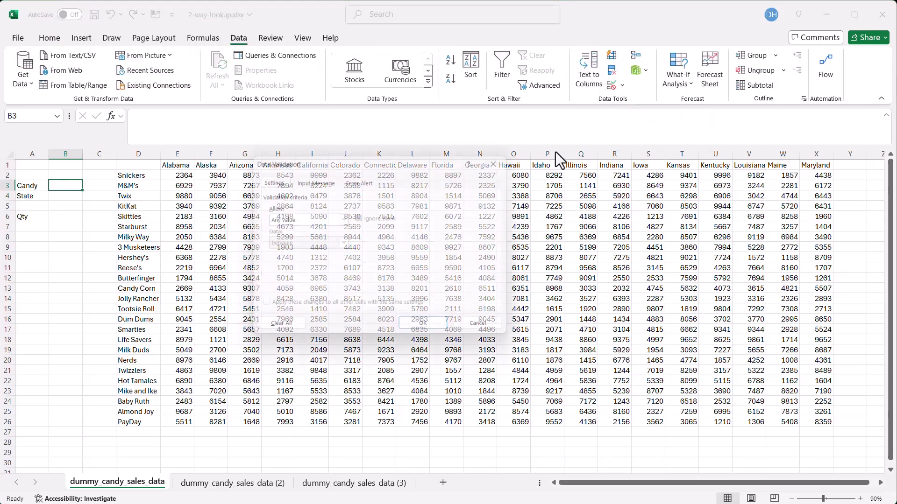
left_click(344, 219)
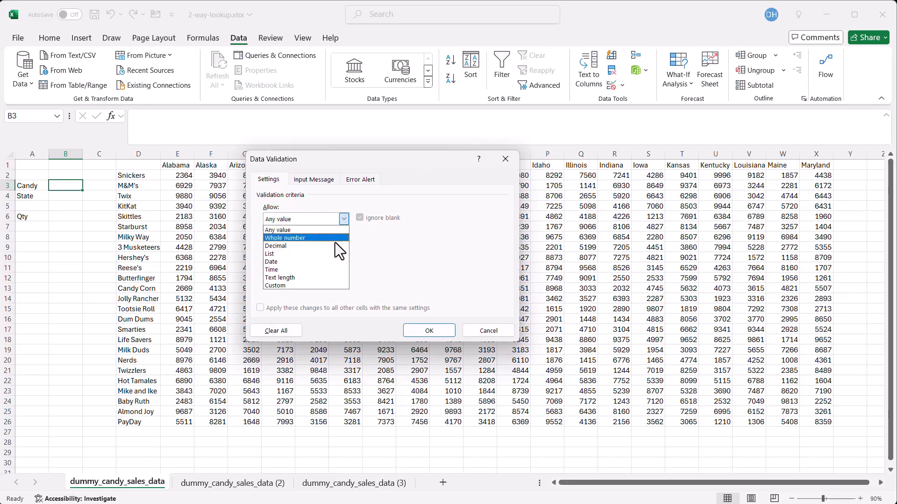
left_click(331, 254)
left_click(303, 269)
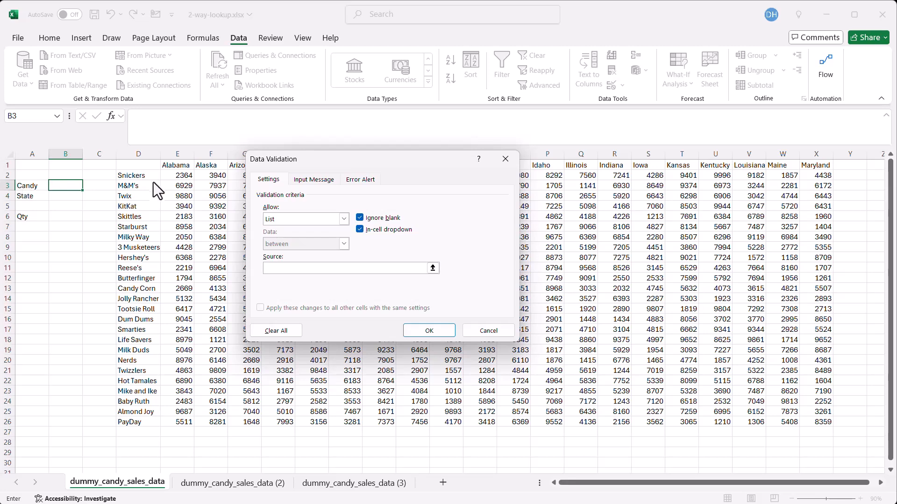
left_click_drag(149, 177, 152, 421)
key("Return")
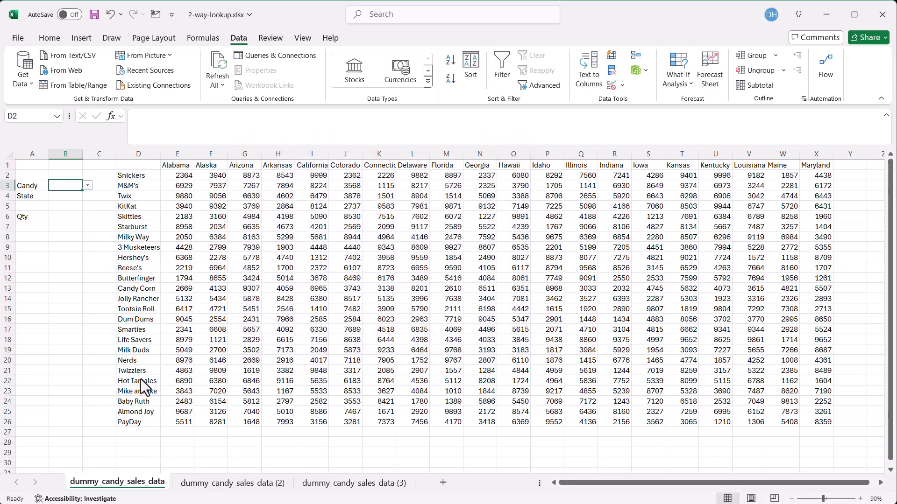
left_click(88, 186)
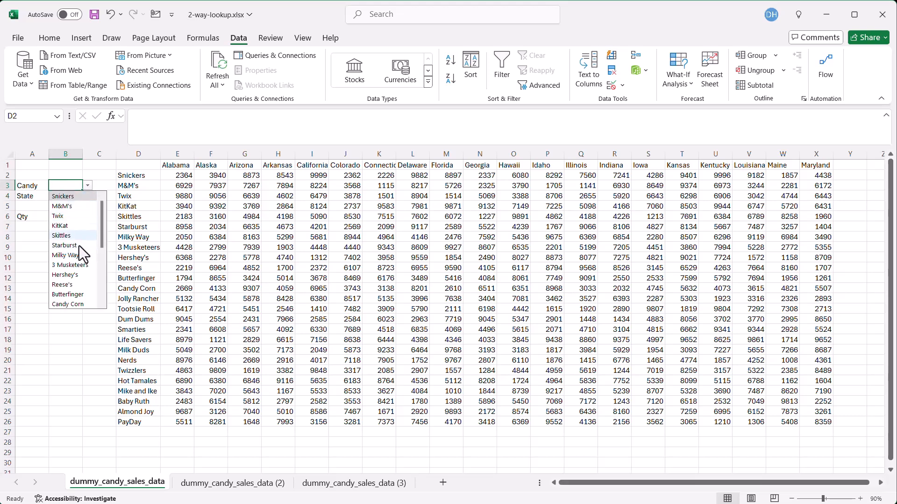
left_click(80, 329)
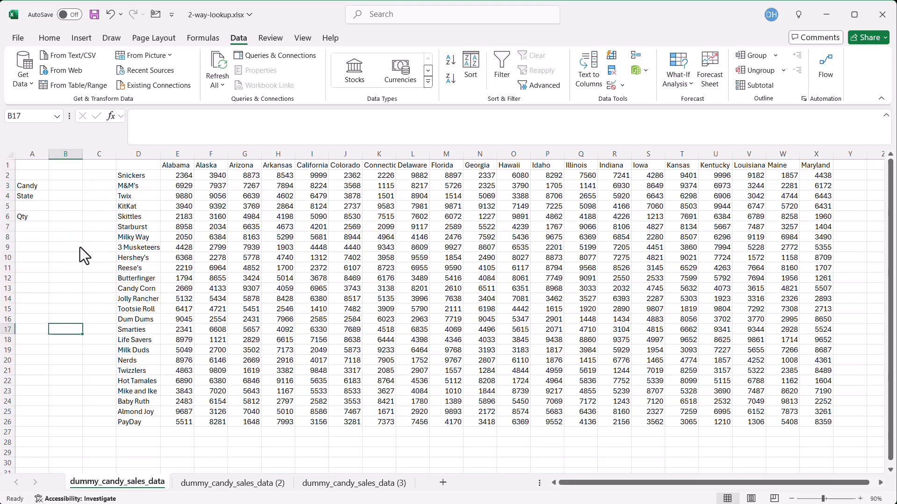
Step: Add a data validation list to B4 with the state names in E1:X1 as its source
left_click(64, 196)
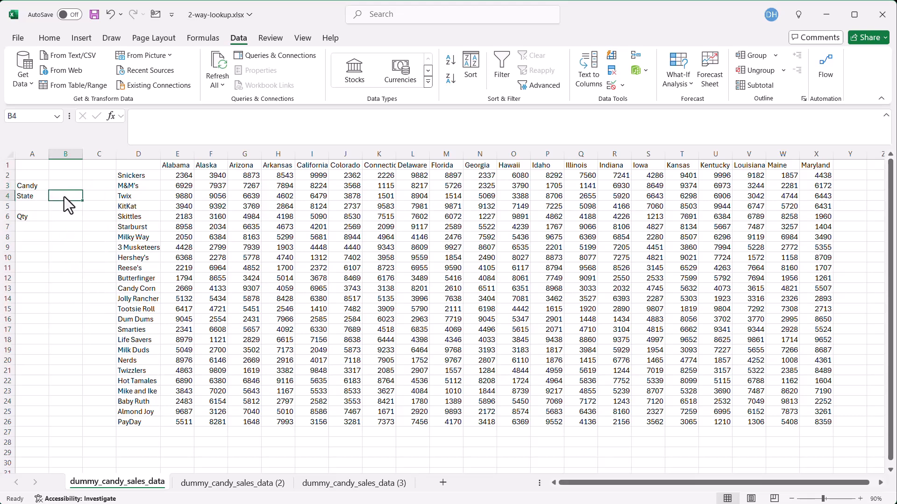
left_click(622, 86)
left_click(635, 99)
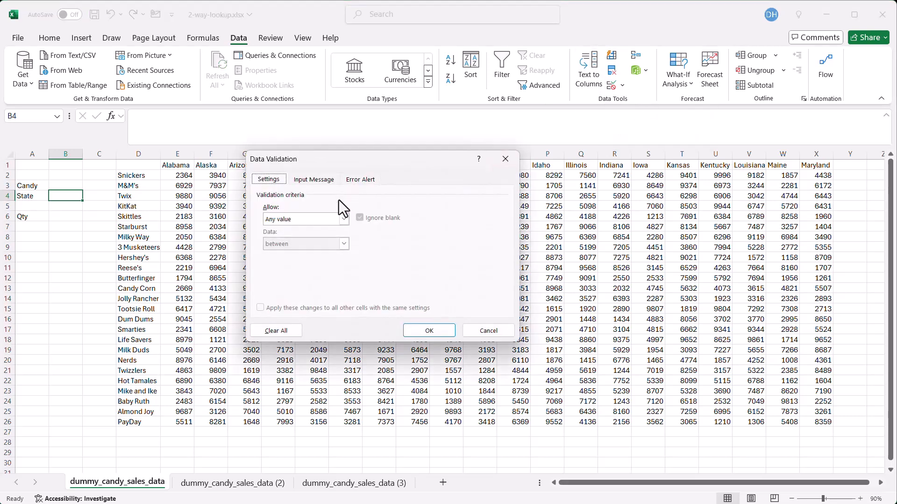
left_click(345, 218)
left_click(320, 255)
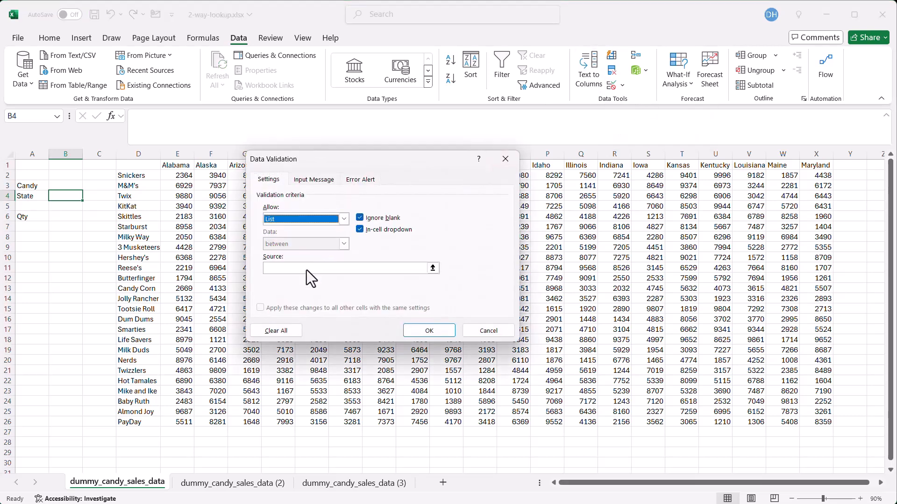
left_click(296, 267)
left_click_drag(174, 167, 806, 164)
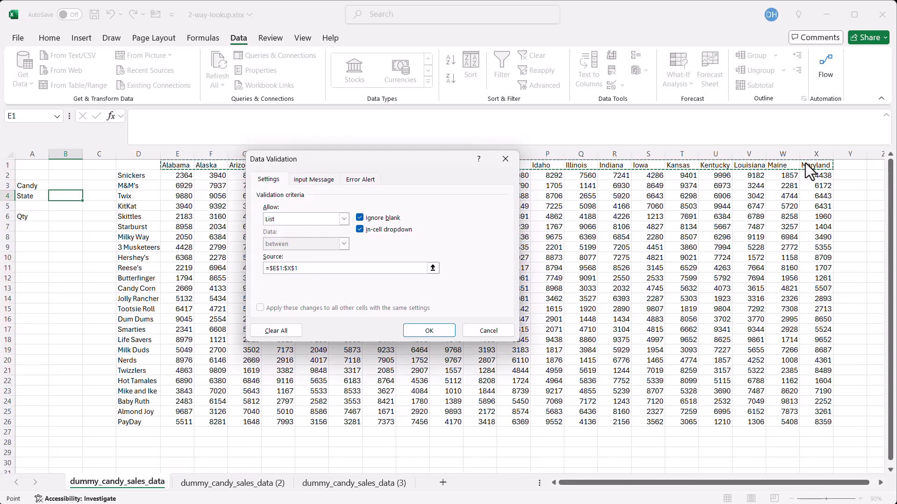
key("Return")
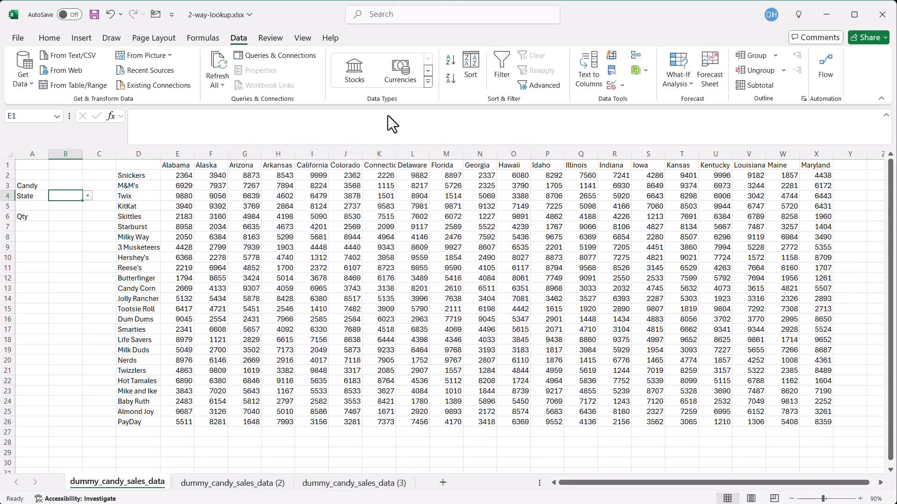
Step: Test the State dropdown in B4 by choosing California, and clear the cell again
left_click(87, 196)
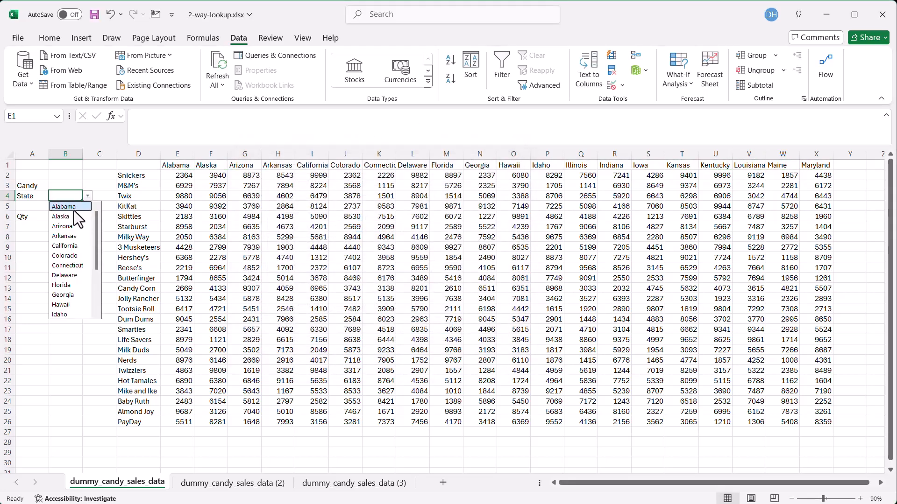
left_click(73, 246)
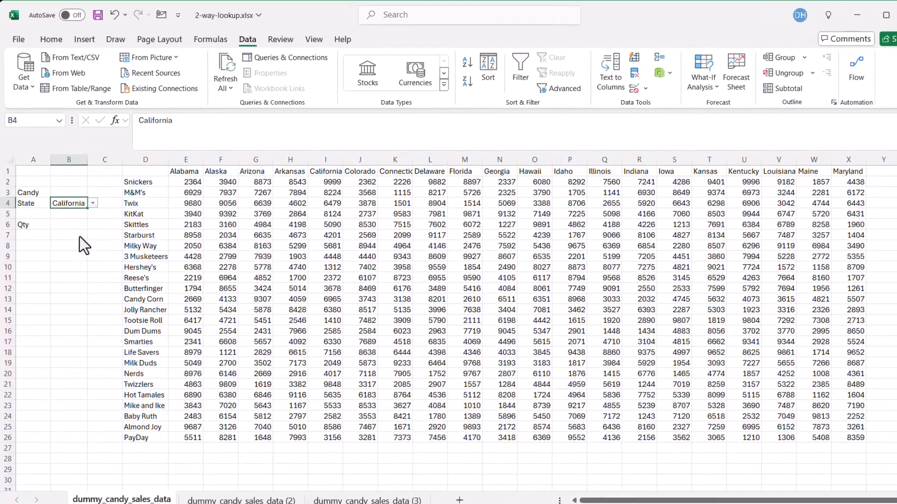
left_click(75, 227)
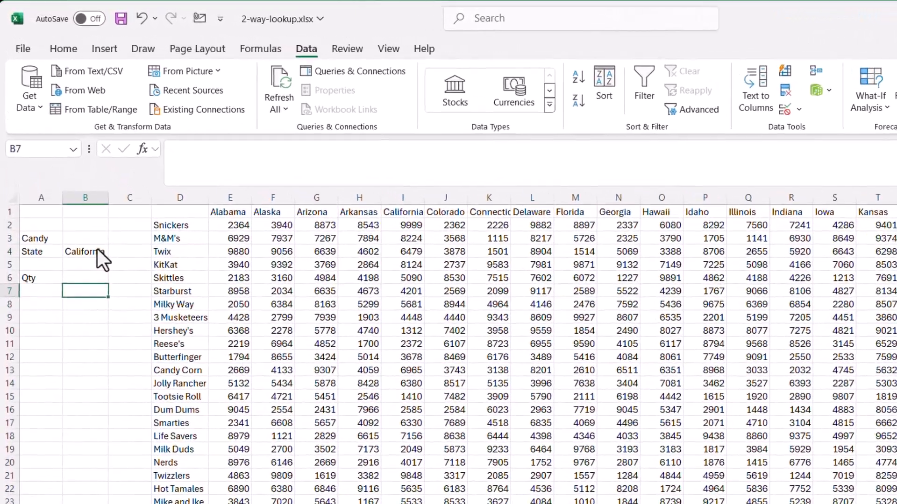
left_click(97, 251)
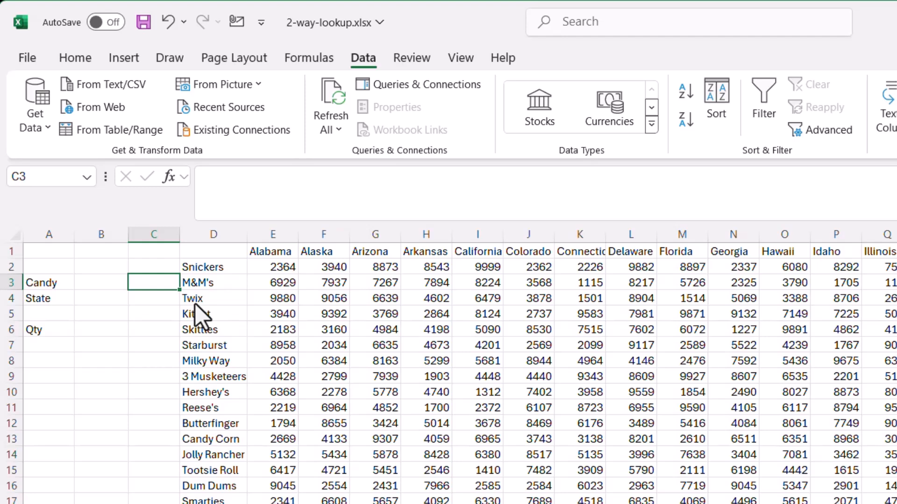
Step: Enter =XMATCH(B3,D2:D26) in C3 to find the chosen candy's row position
type("=")
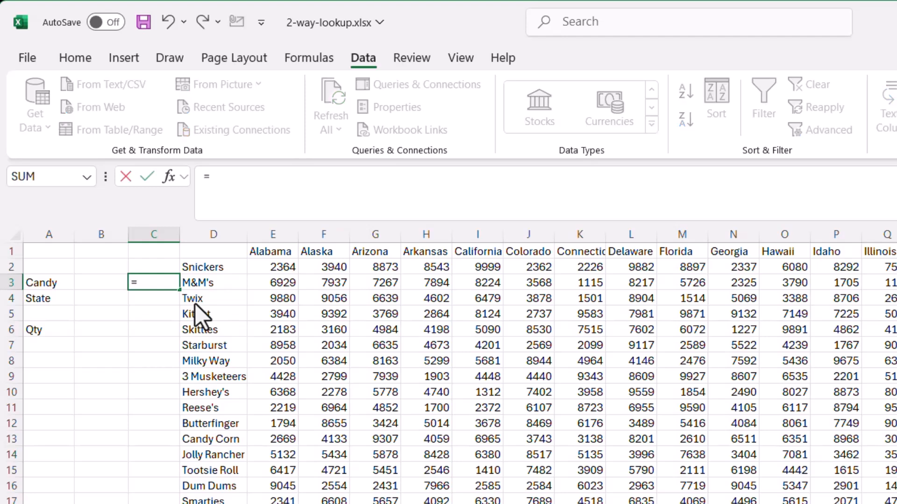
type("mat")
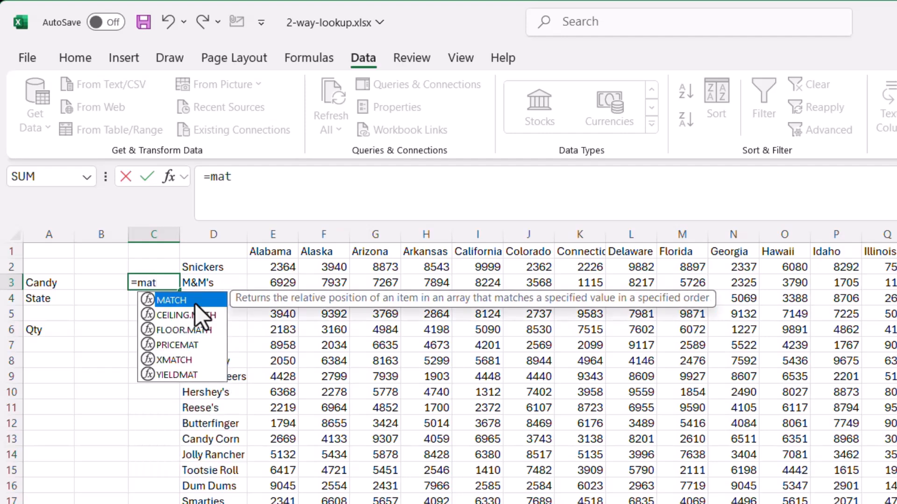
key("BackSpace")
key("BackSpace")
key("BackSpace")
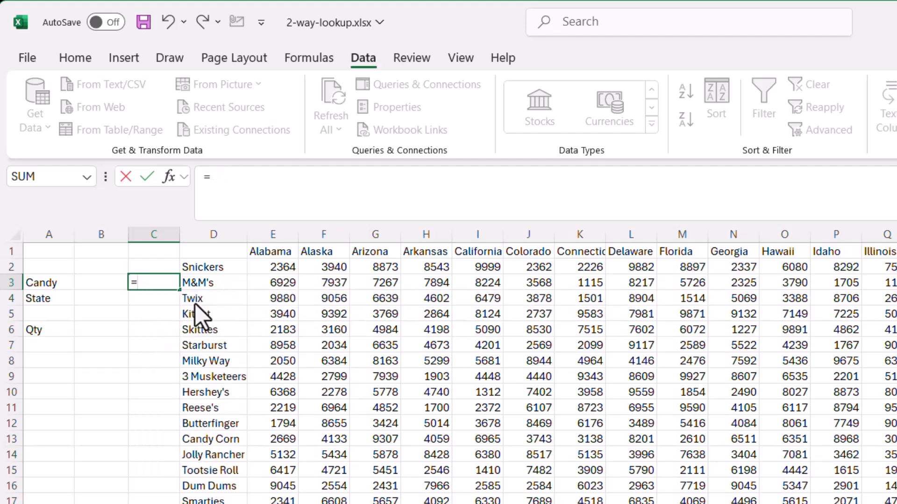
type("xmat")
key("Tab")
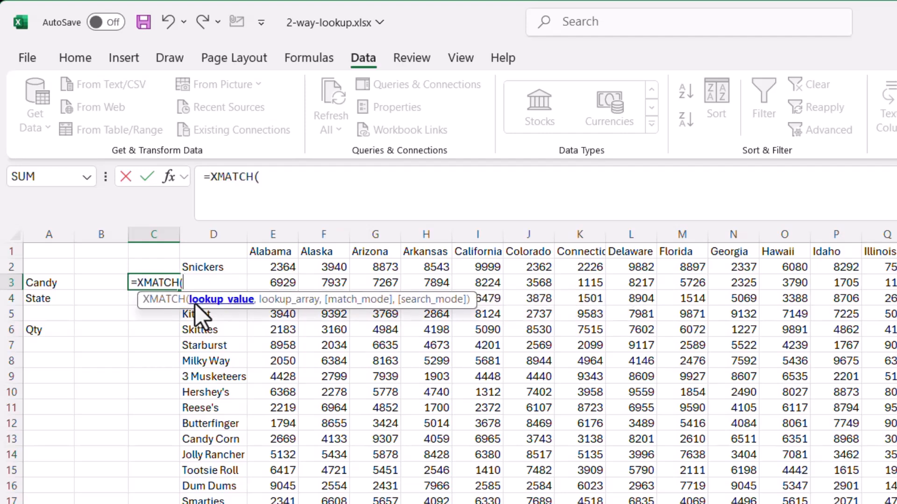
left_click(94, 283)
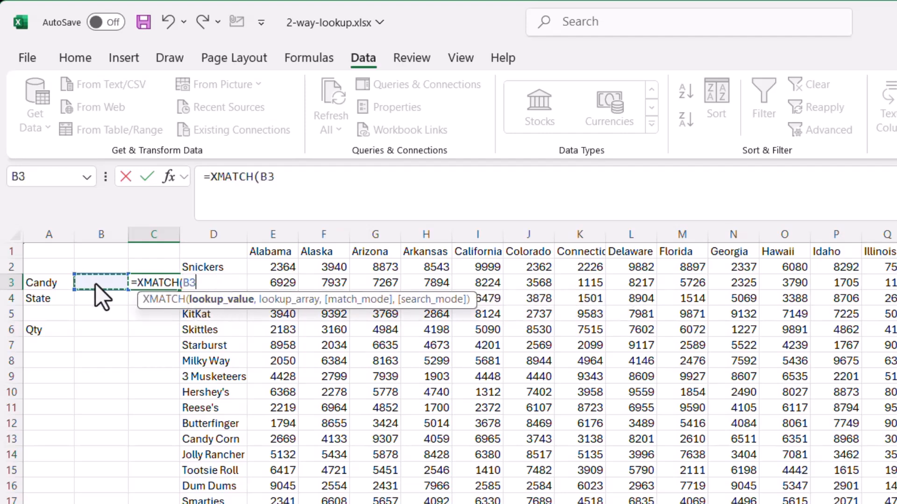
type(",")
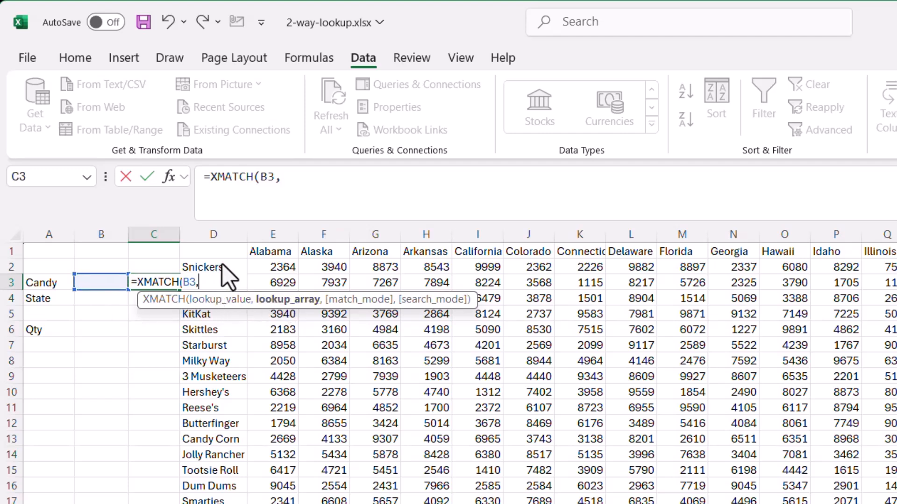
left_click_drag(223, 265, 220, 503)
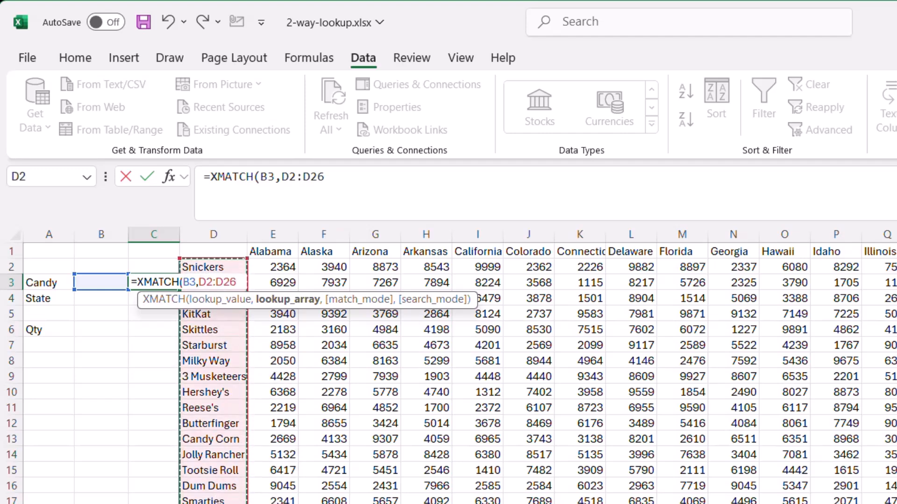
key("Return")
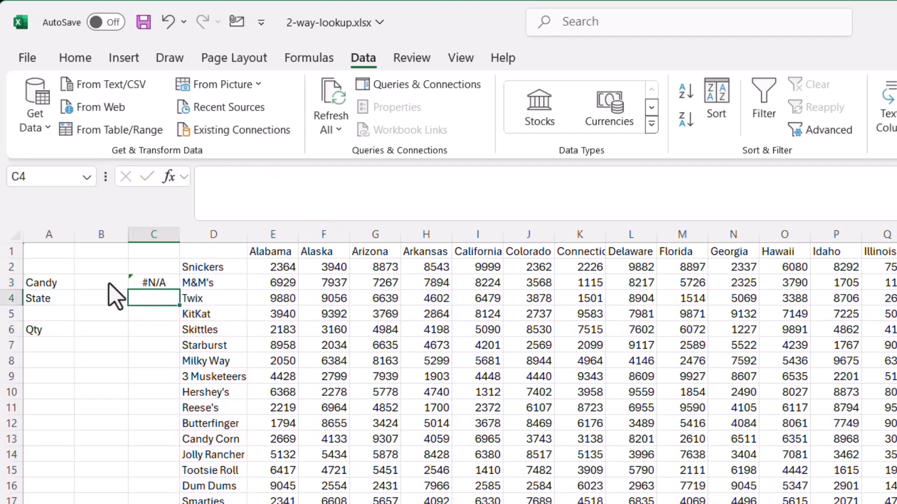
Step: Choose Snickers from the candy dropdown in B3 and Alabama from the state dropdown in B4
left_click(108, 283)
left_click(136, 283)
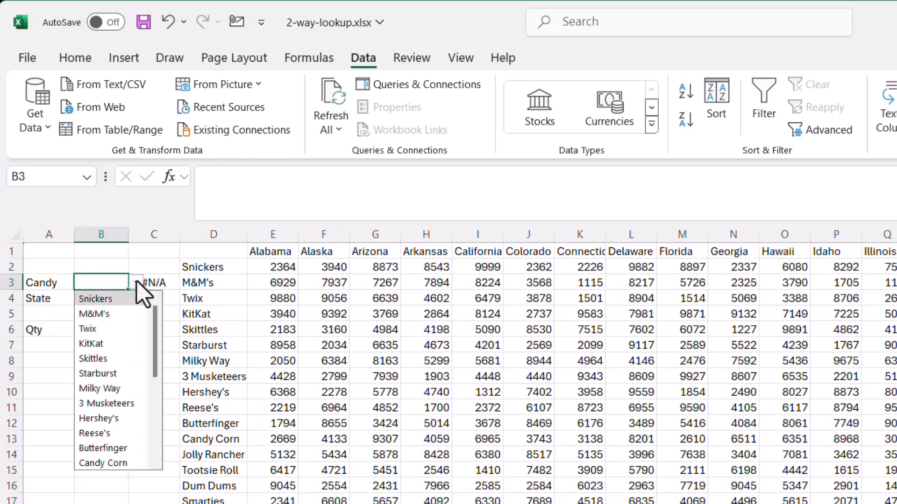
left_click(119, 301)
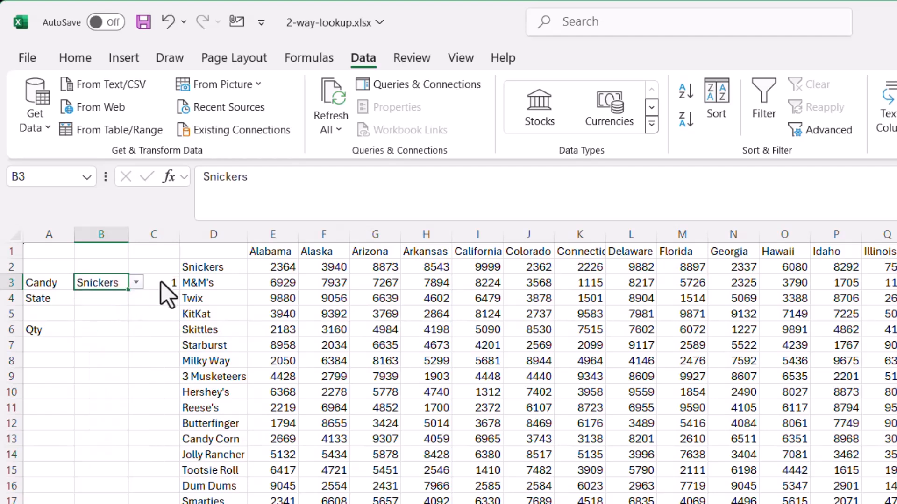
left_click(105, 298)
left_click(135, 297)
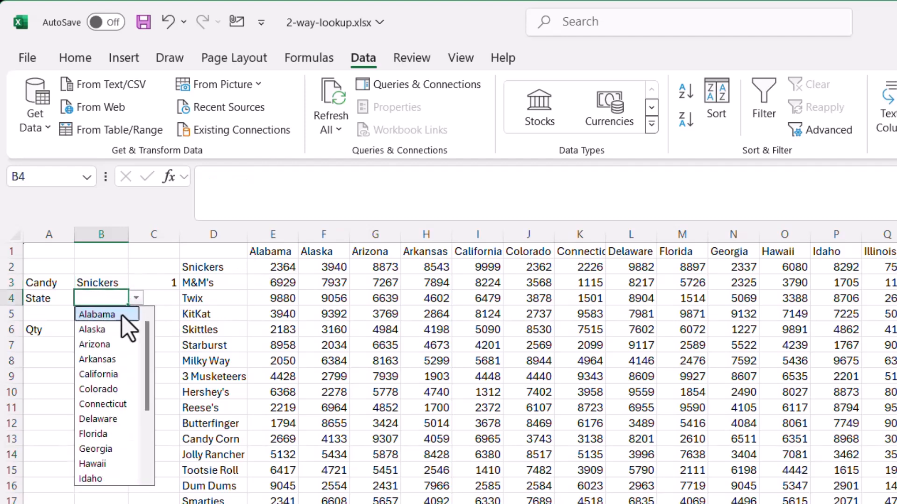
left_click(108, 314)
Step: Enter =XMATCH(B4,E1:X1) in C4 to find the chosen state's column position
left_click(162, 296)
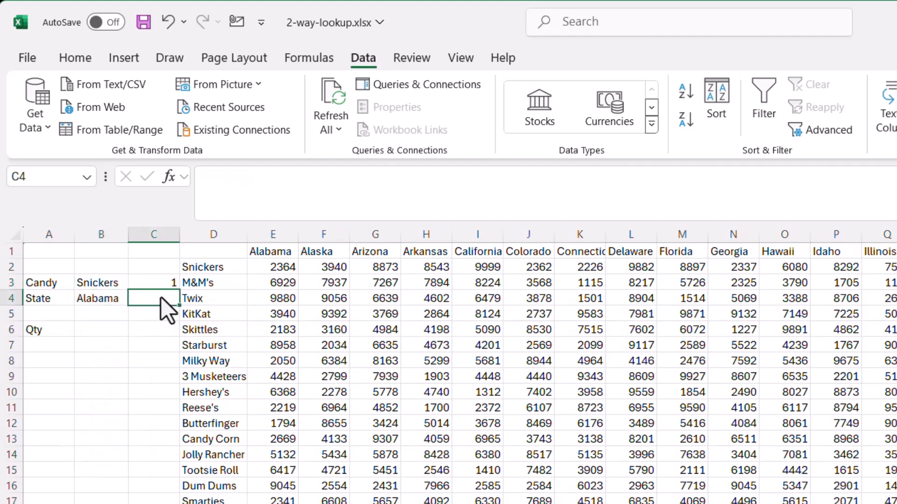
type("=")
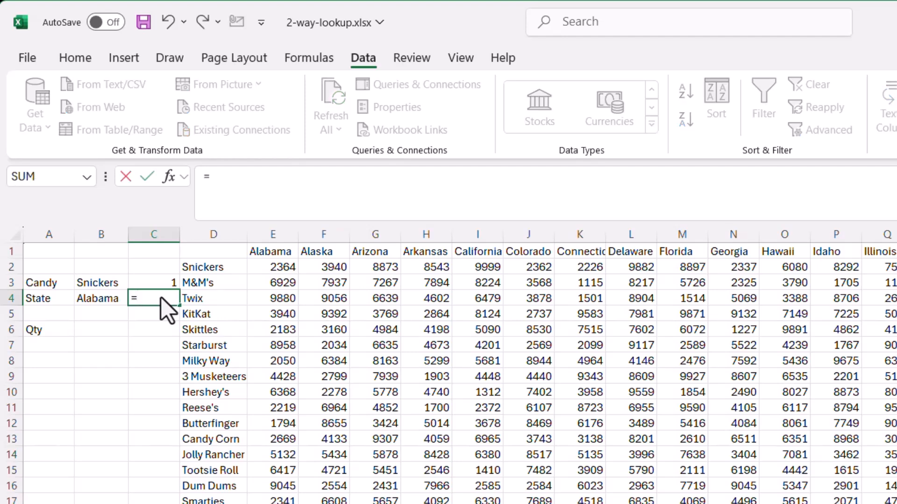
type("xm")
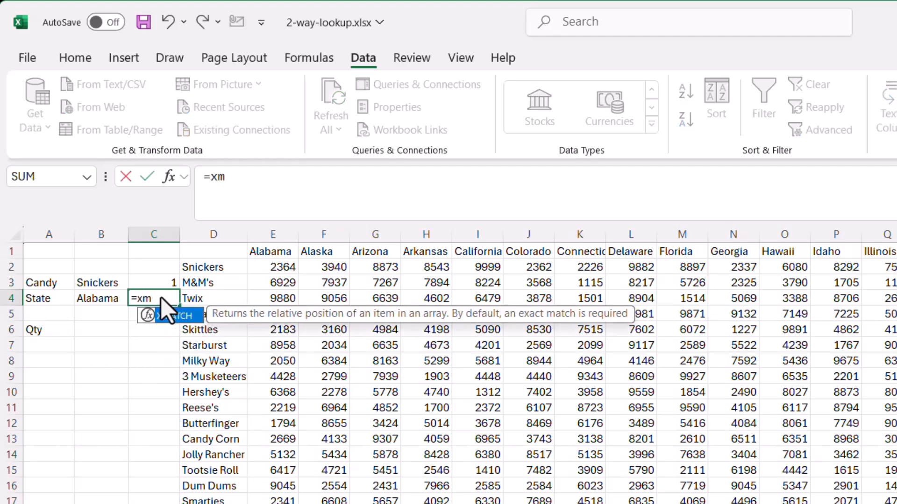
type("a")
key("Tab")
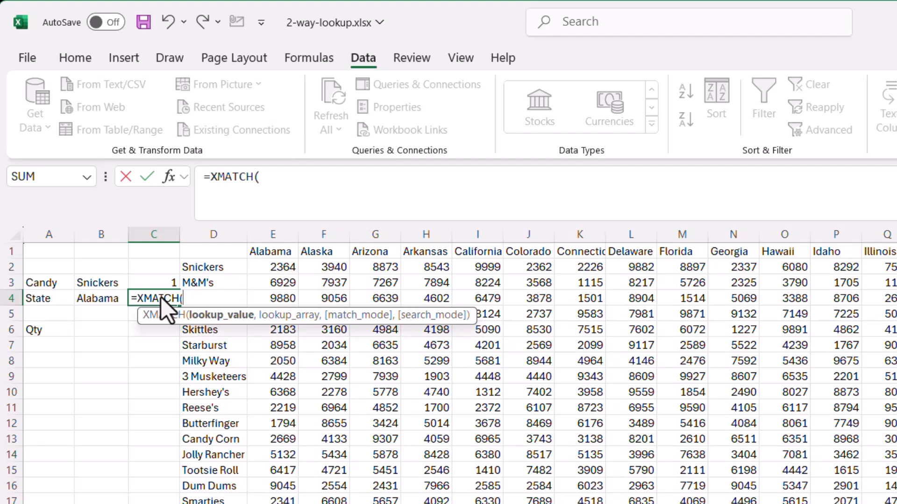
left_click(111, 301)
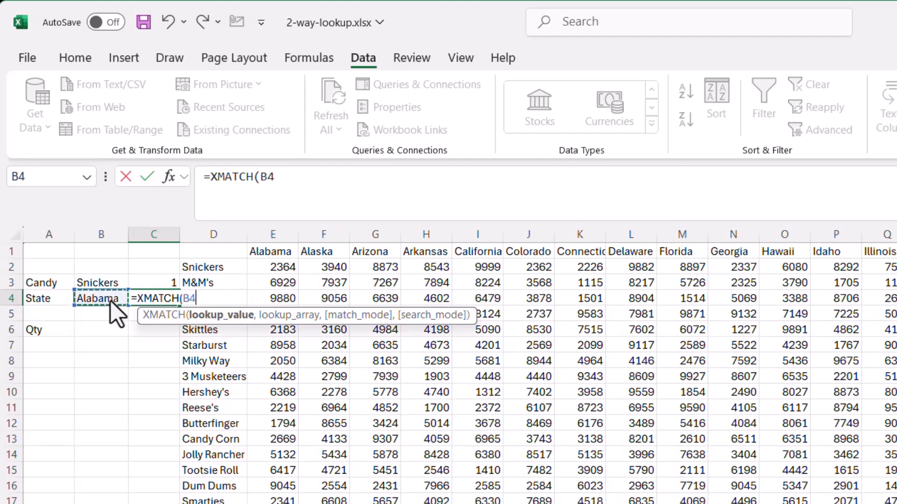
type(",")
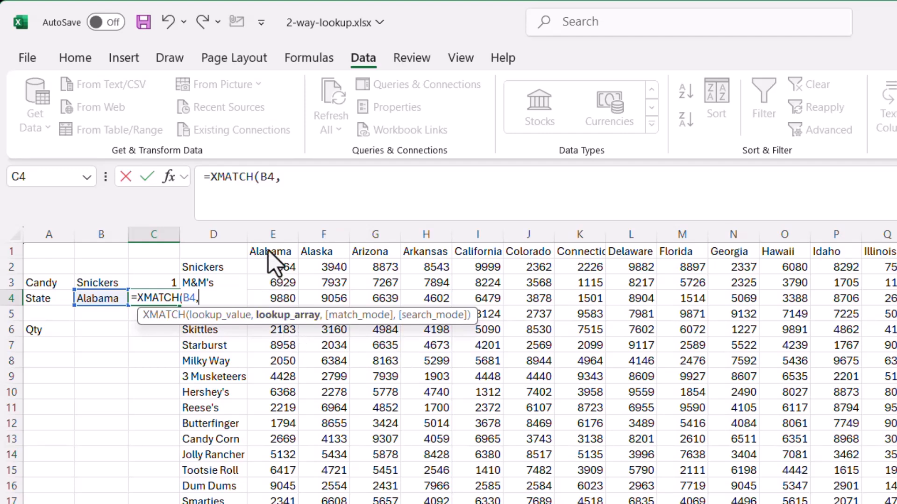
left_click_drag(268, 251, 894, 251)
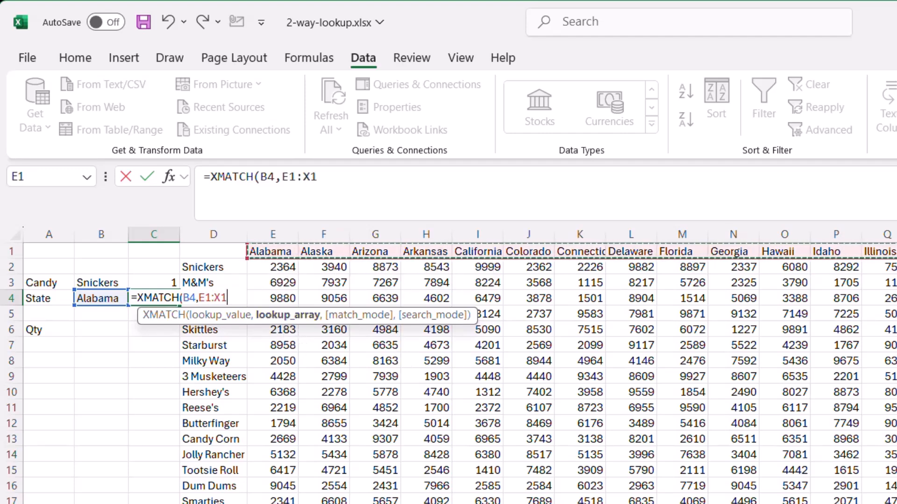
key("Return")
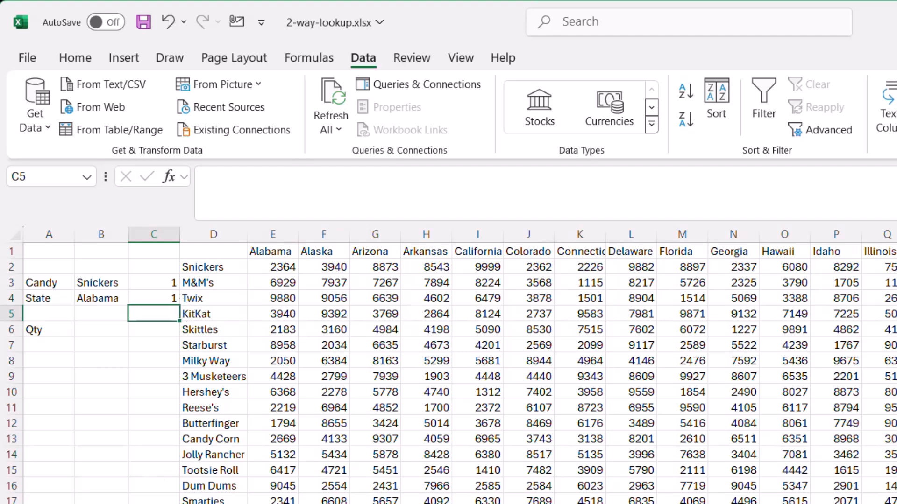
Step: Enter an INDEX formula in B6 that returns the quantity from E2:X26, with C3 as row number and C4 as column number
left_click(89, 332)
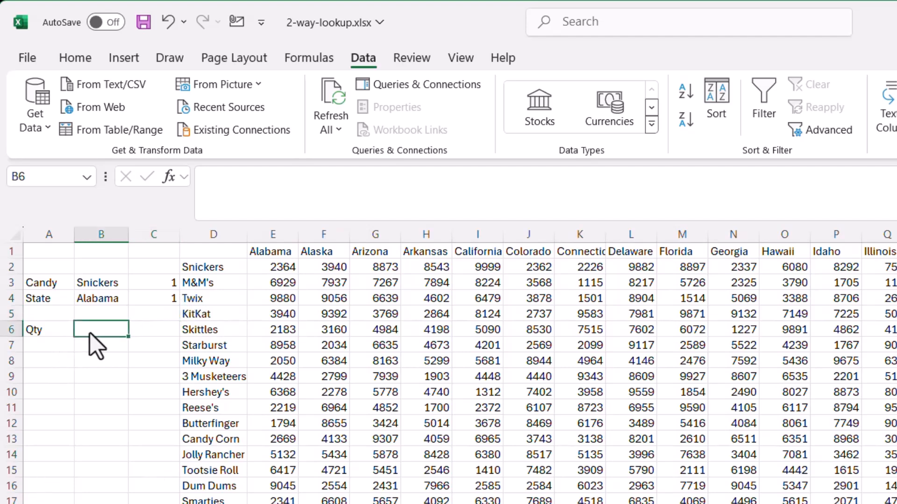
type("=inde")
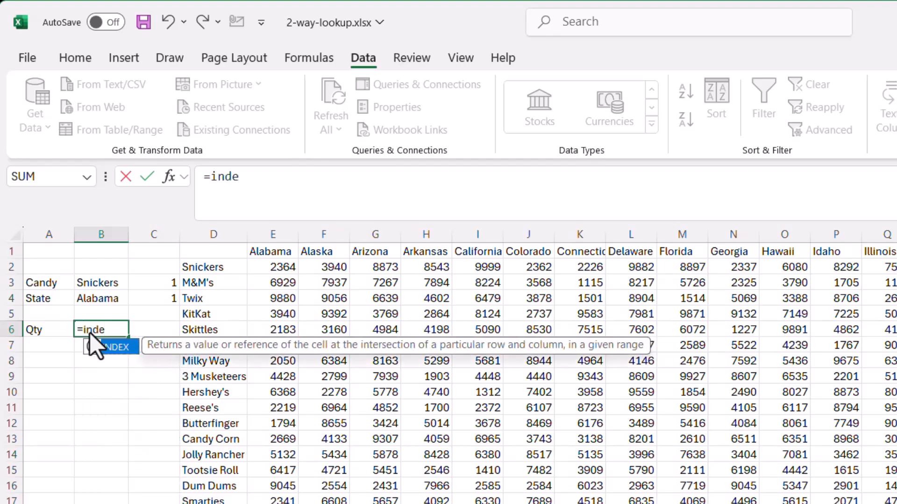
key("Tab")
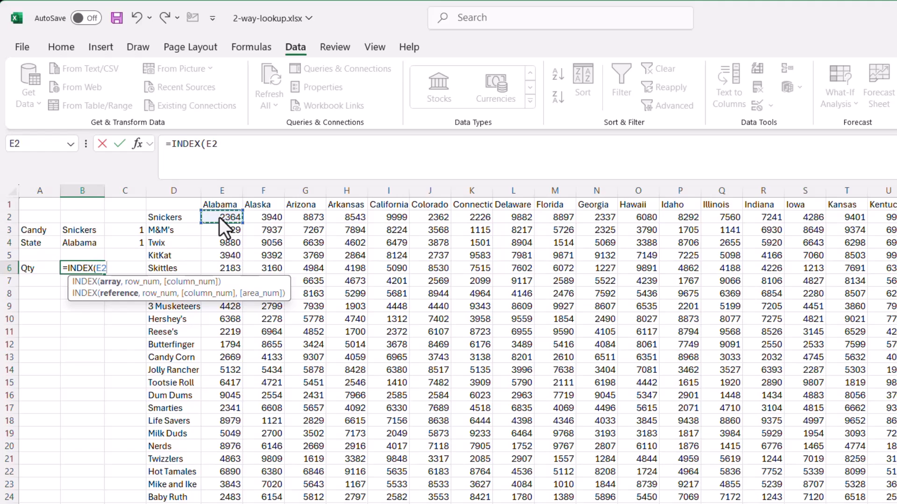
left_click_drag(220, 217, 896, 503)
left_click_drag(800, 416, 806, 421)
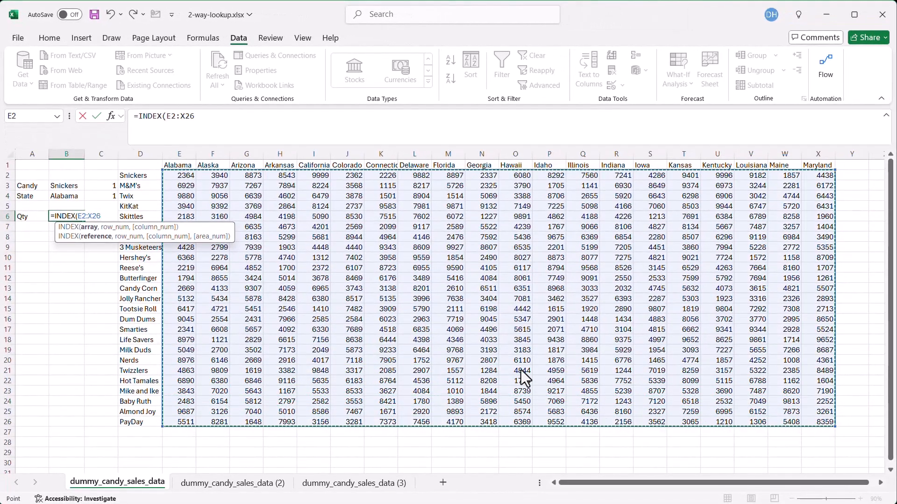
type(",")
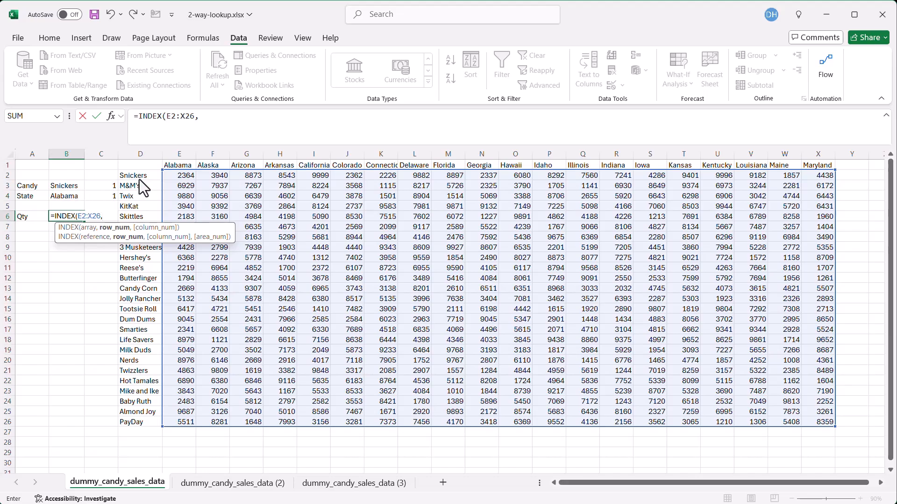
left_click(99, 185)
type(",")
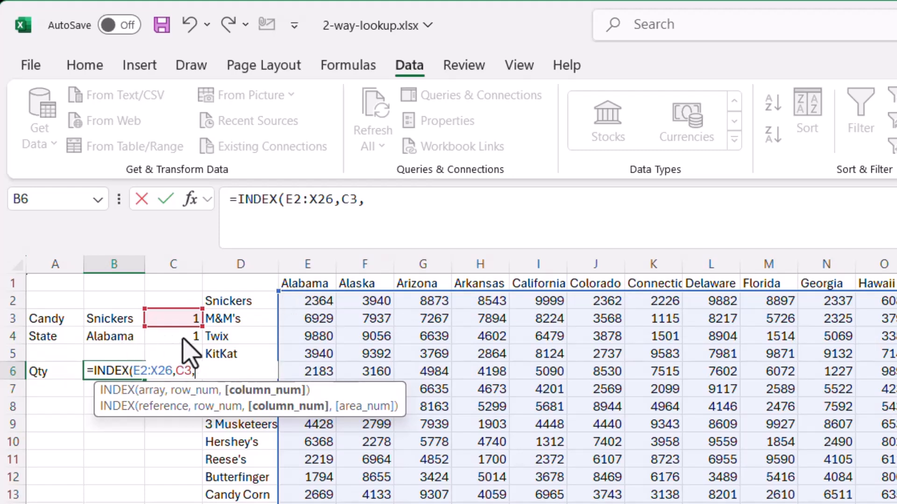
left_click(183, 341)
key("Return")
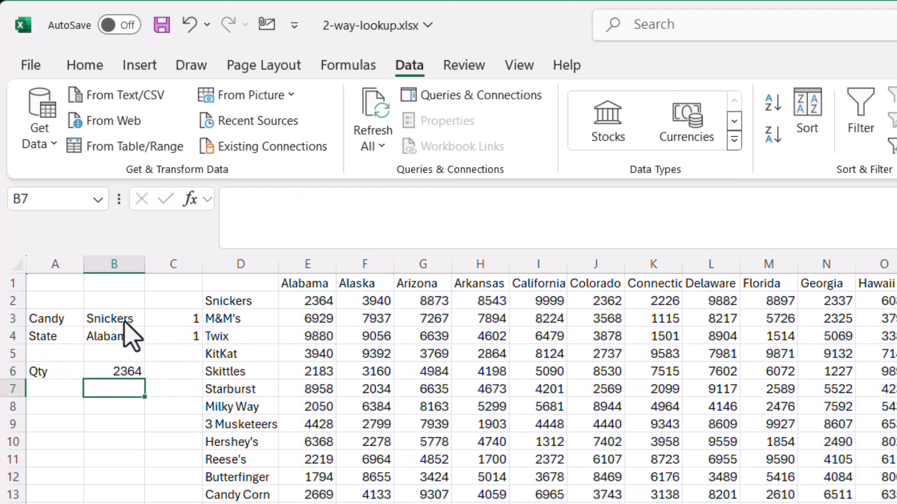
Step: Choose California from the state dropdown in B4, keeping Snickers as the candy
left_click(140, 322)
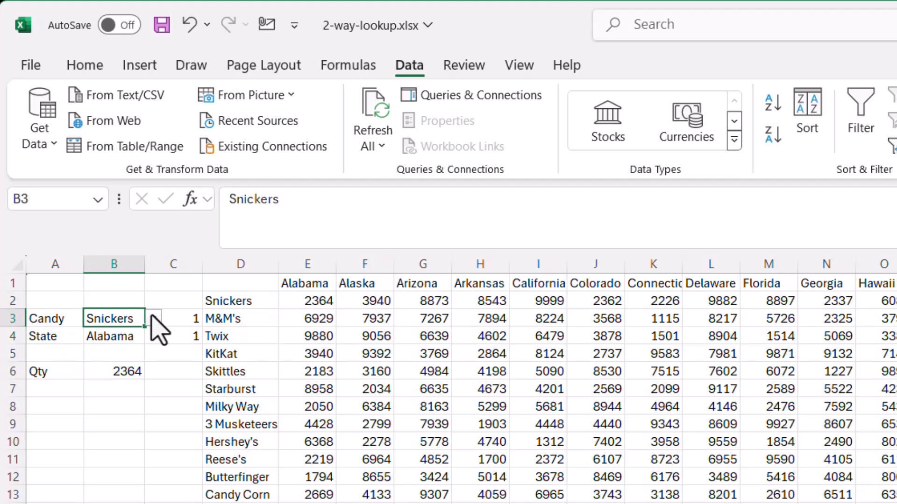
key("Up")
key("Up")
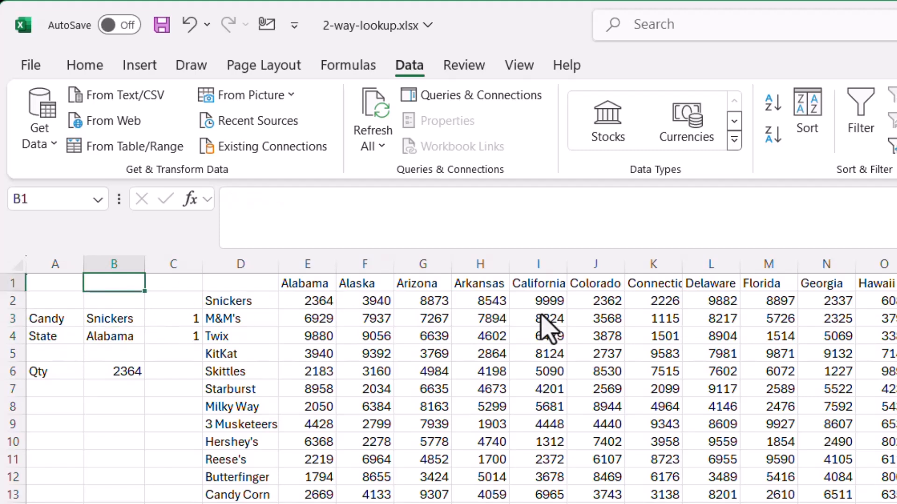
left_click(107, 340)
left_click(153, 337)
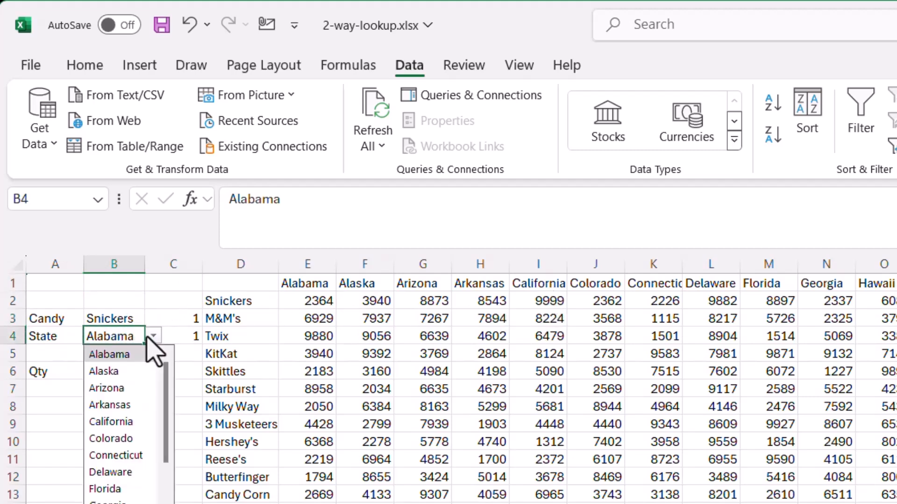
left_click(127, 423)
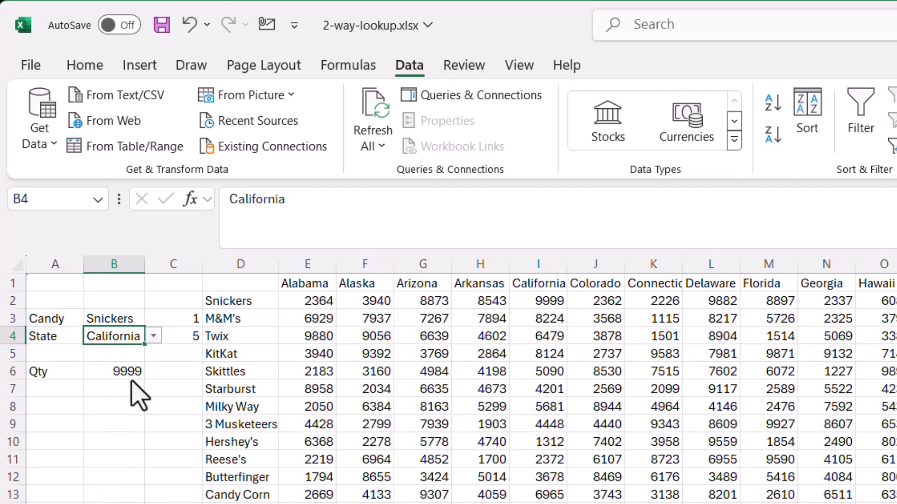
Step: Examine the XMATCH formula in C3 and the INDEX formula in B6 that refers to the helper cells C3 and C4
key("Down")
key("Down")
key("Up")
key("Up")
key("Up")
key("Right")
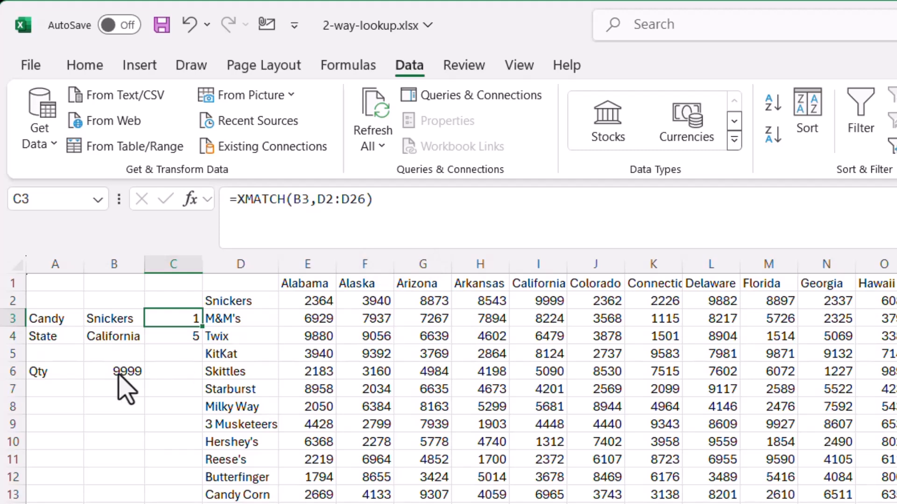
key("Down")
key("Down")
key("Down")
key("Left")
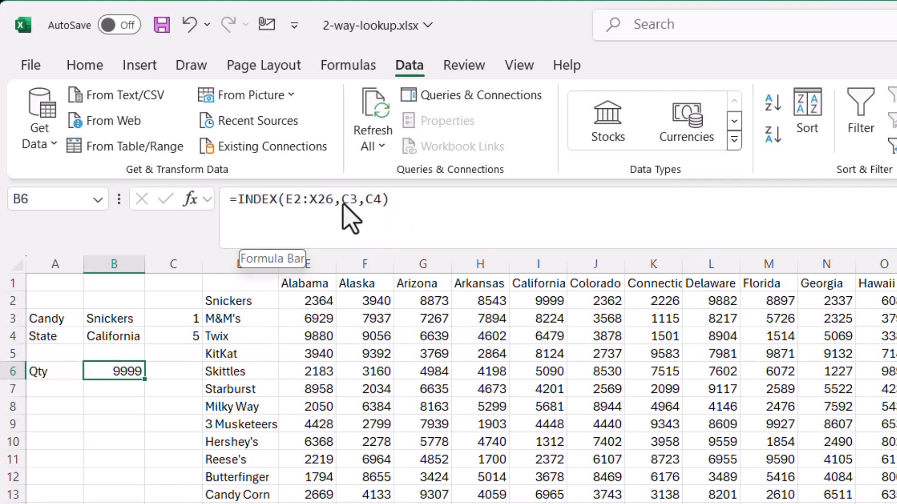
Step: Replace the C3 reference in B6's INDEX formula with XMATCH(B3,D2:D26) copied from C3
left_click(187, 319)
left_click_drag(237, 200, 409, 216)
key("ctrl+c")
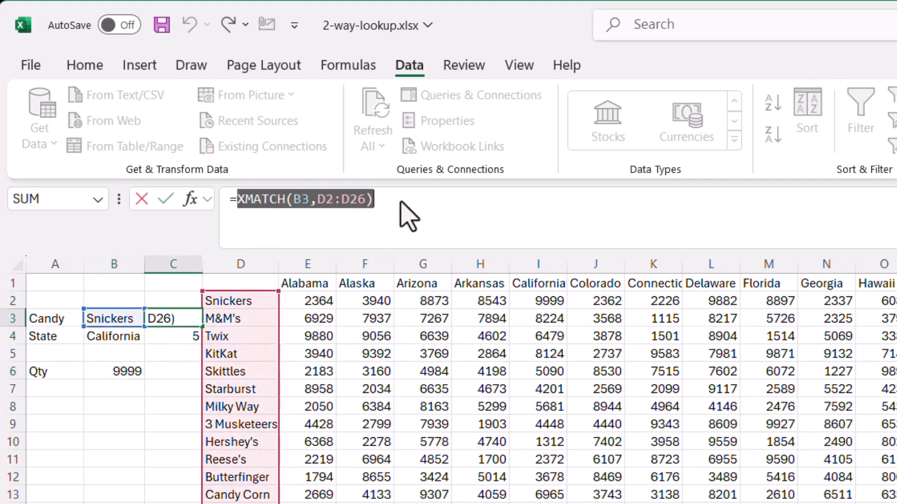
key("Escape")
left_click(119, 372)
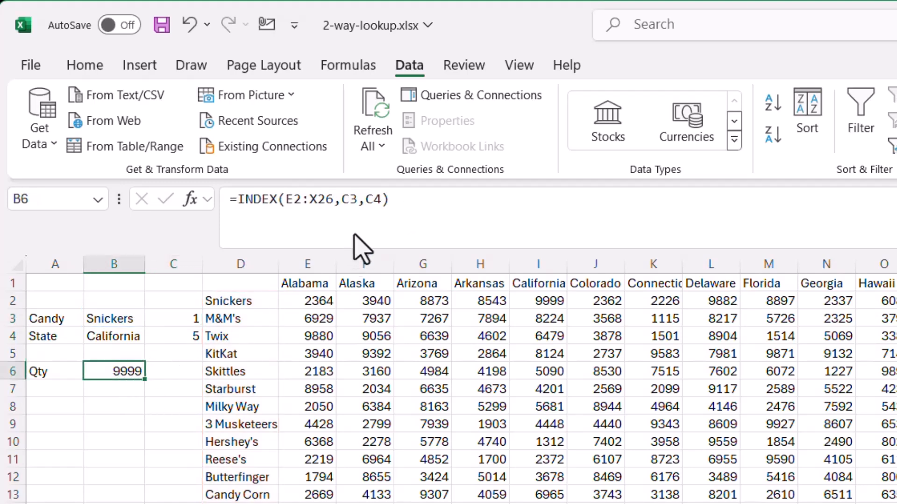
double_click(349, 200)
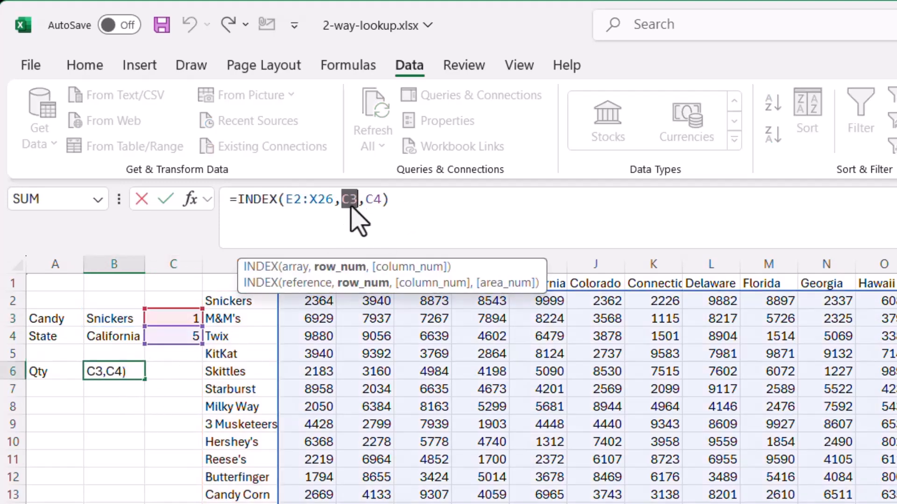
key("ctrl+v")
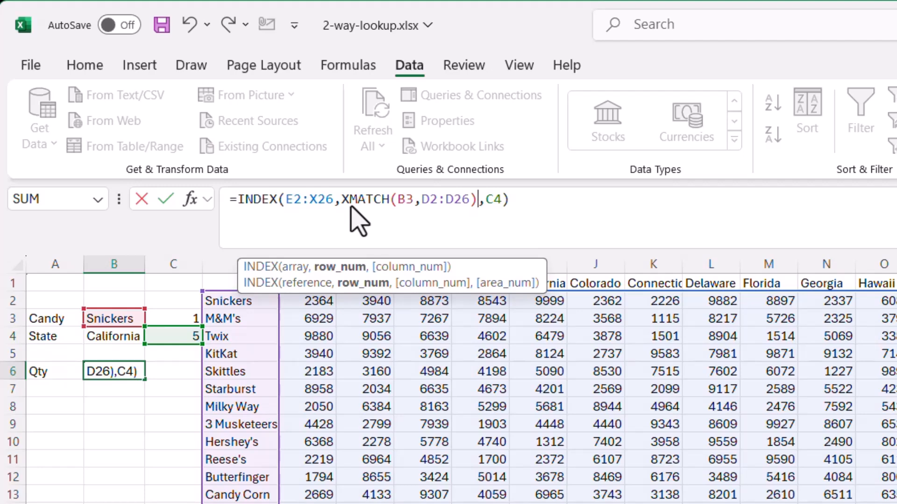
key("Return")
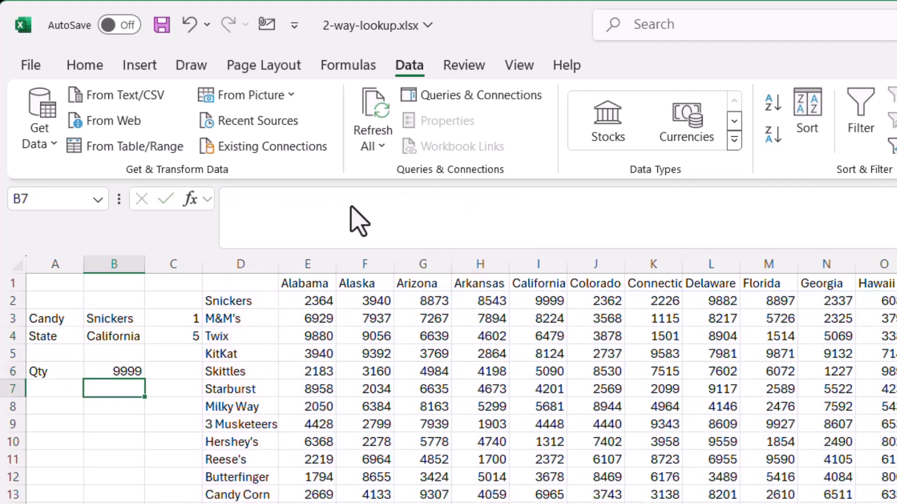
Step: Replace the C4 reference in B6's INDEX formula with XMATCH(B4,E1:X1) copied from C4
left_click(182, 336)
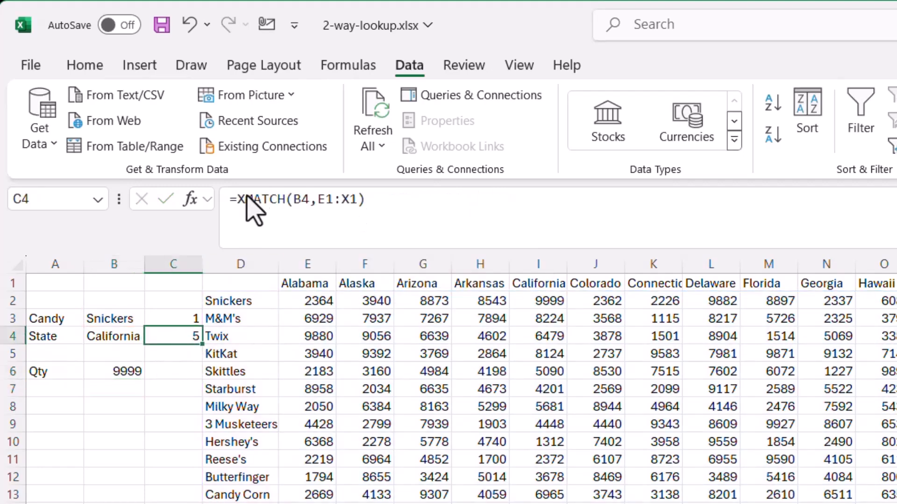
left_click_drag(236, 200, 372, 201)
key("ctrl+c")
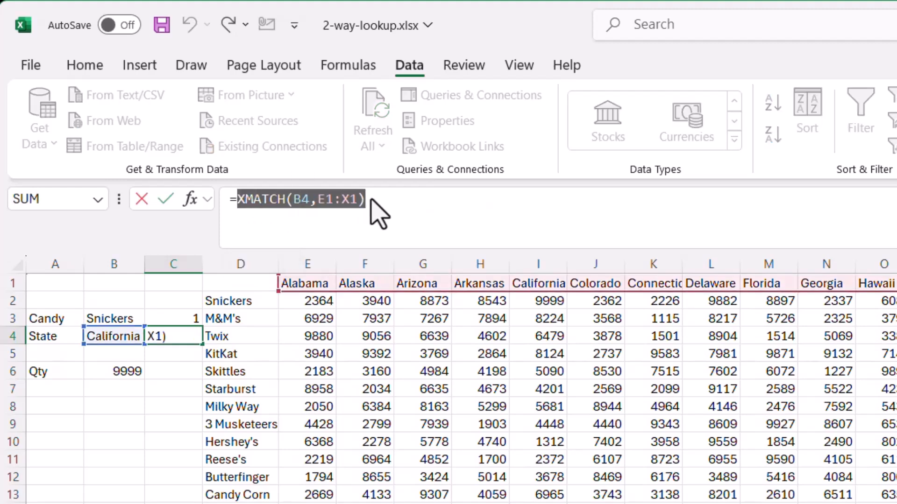
key("Escape")
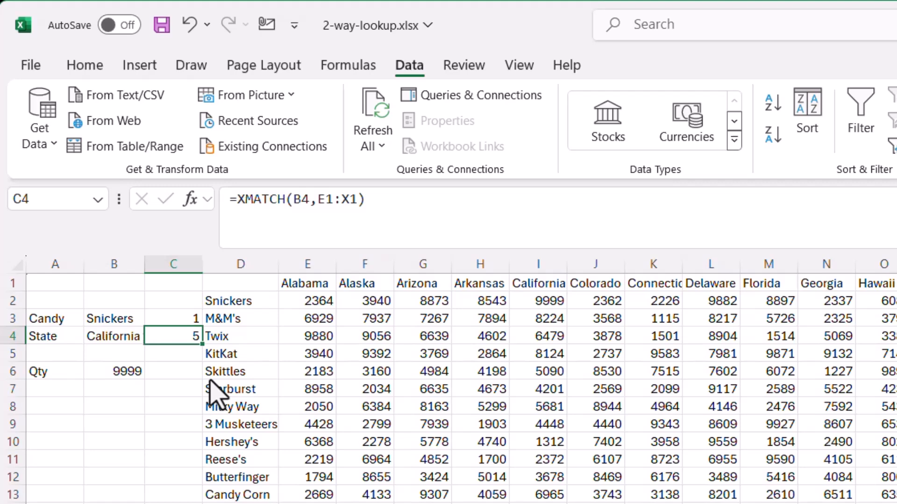
left_click(125, 372)
double_click(492, 200)
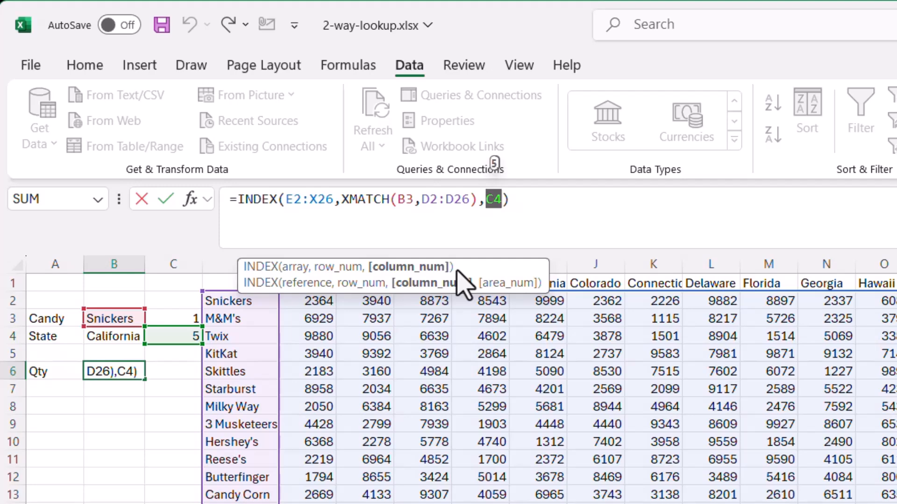
key("ctrl+v")
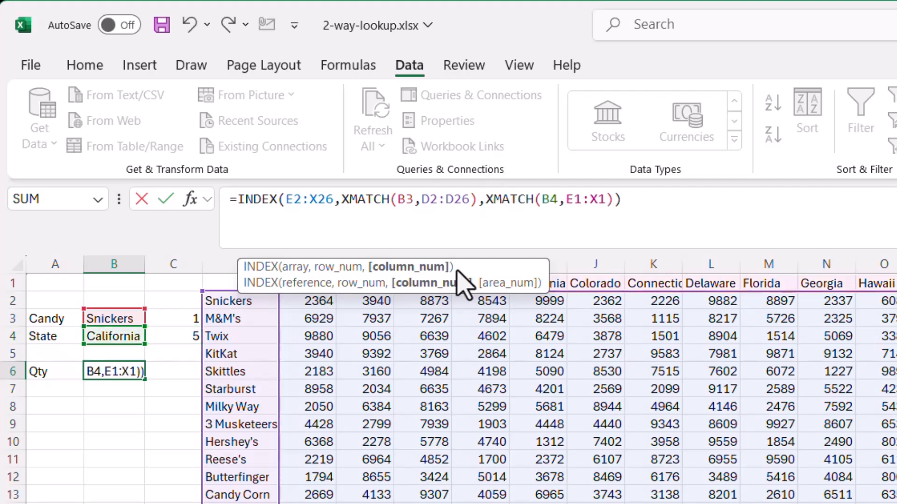
key("Return")
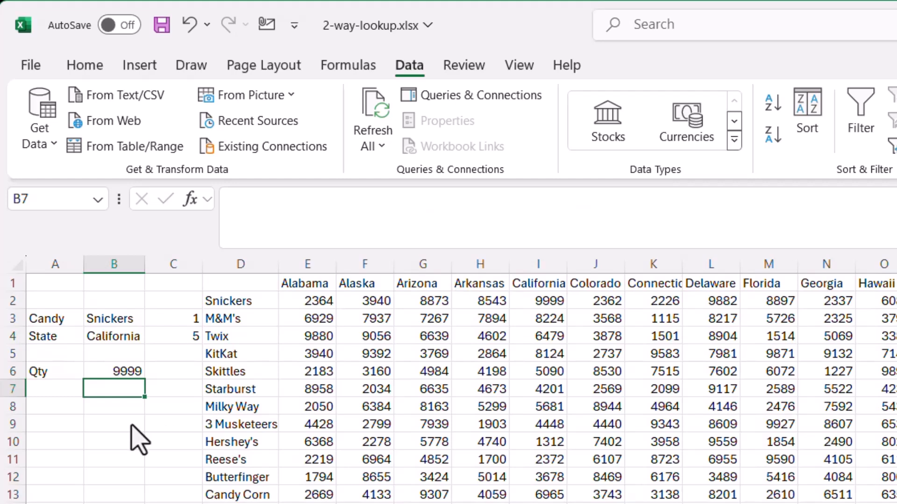
Step: Clear the helper XMATCH formulas from column C
left_click(119, 371)
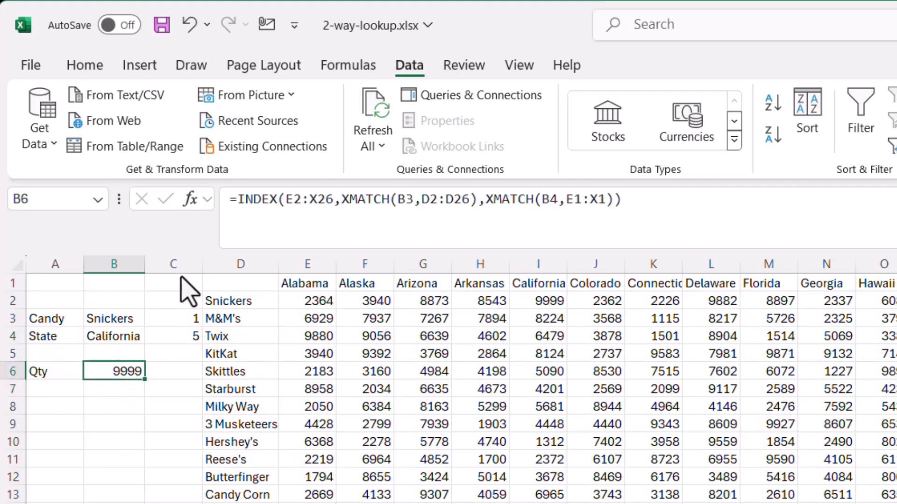
left_click(180, 265)
key("Delete")
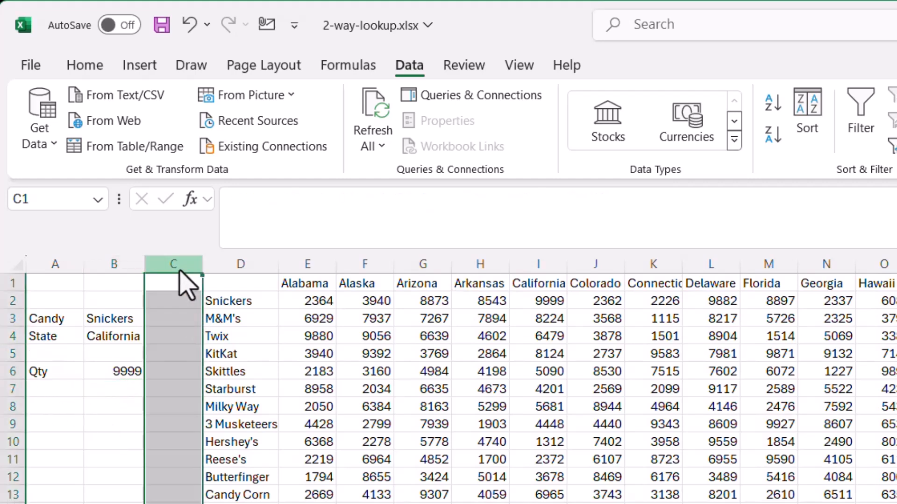
Step: Choose PayDay from the candy dropdown in B3 and check the returned quantity against the PayDay row and California column
left_click(122, 320)
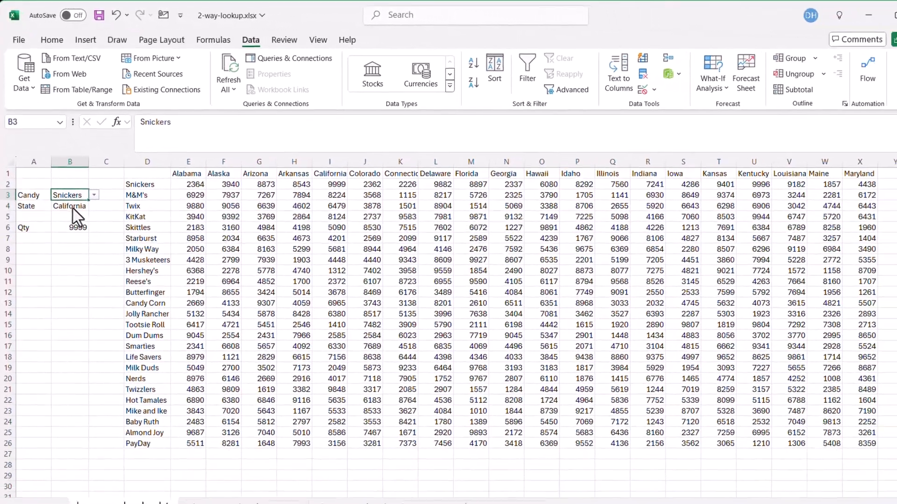
left_click(93, 194)
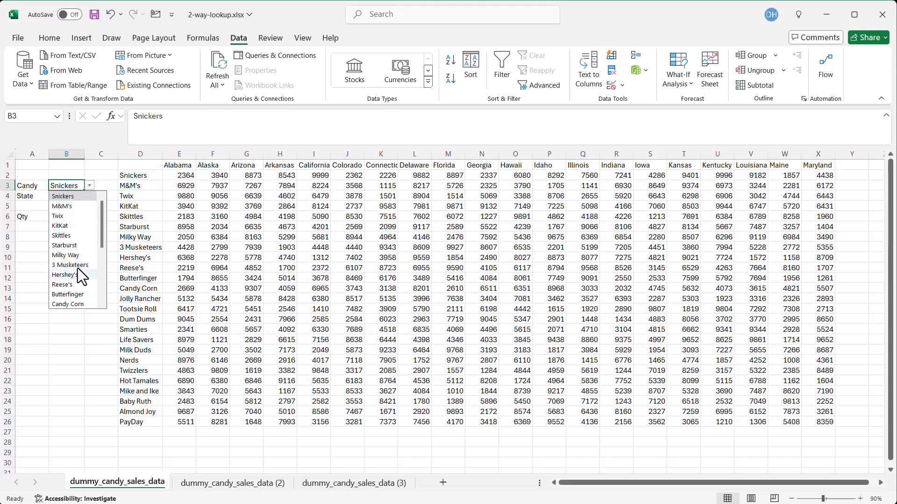
scroll(79, 261, "down", 5)
left_click(80, 304)
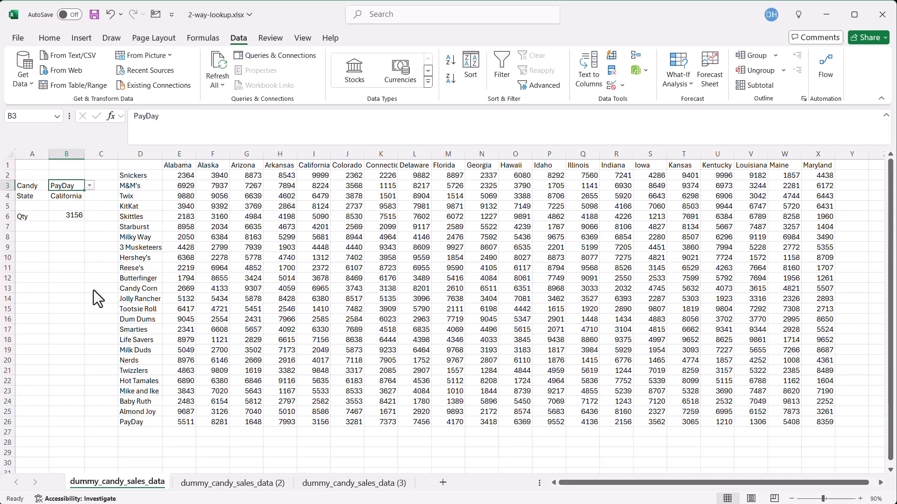
left_click(310, 423)
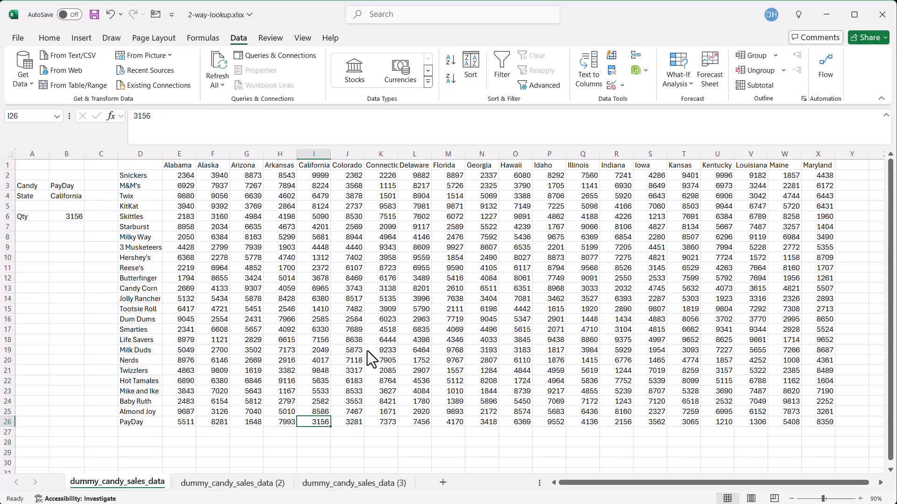
left_click(73, 219)
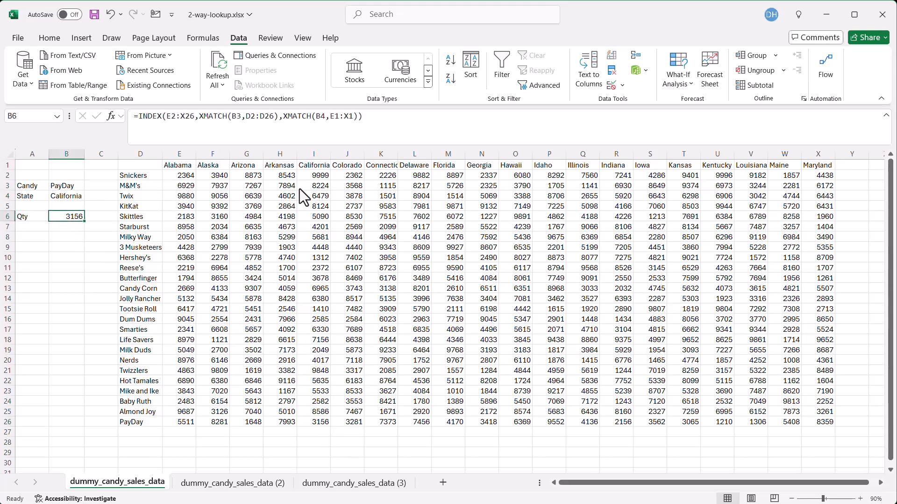
left_click(310, 155)
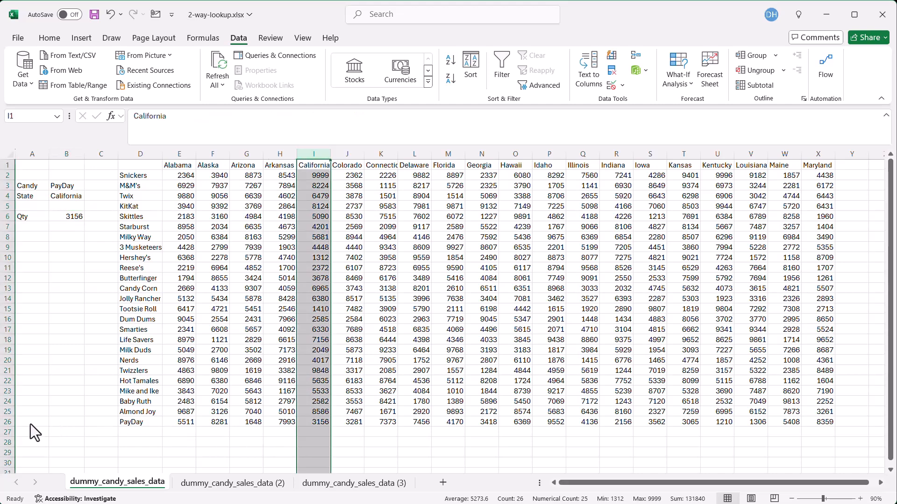
left_click(7, 423)
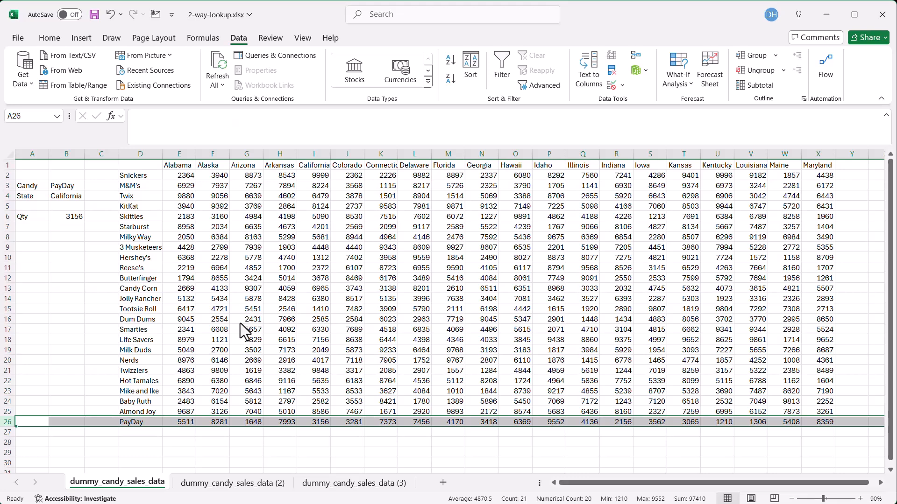
Step: Start a new conditional formatting rule for D1:X26 that uses a formula to determine which cells to format
left_click_drag(146, 165, 808, 419)
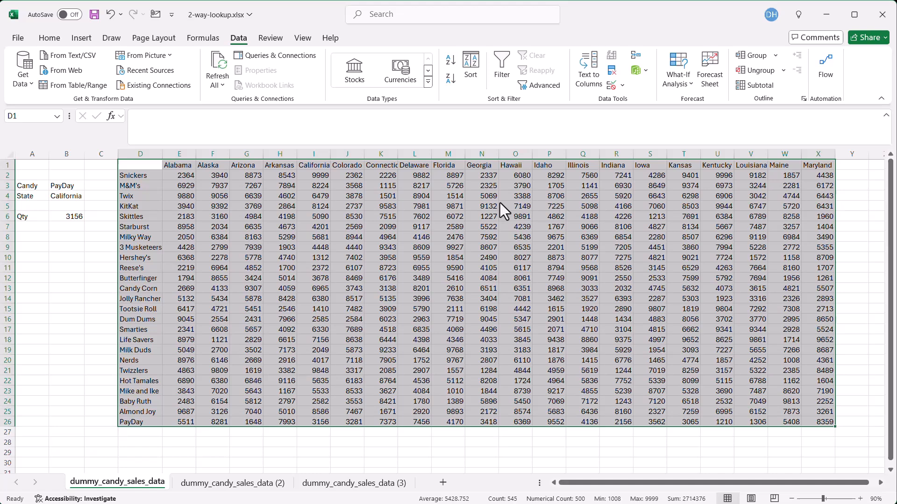
left_click(50, 37)
left_click(485, 84)
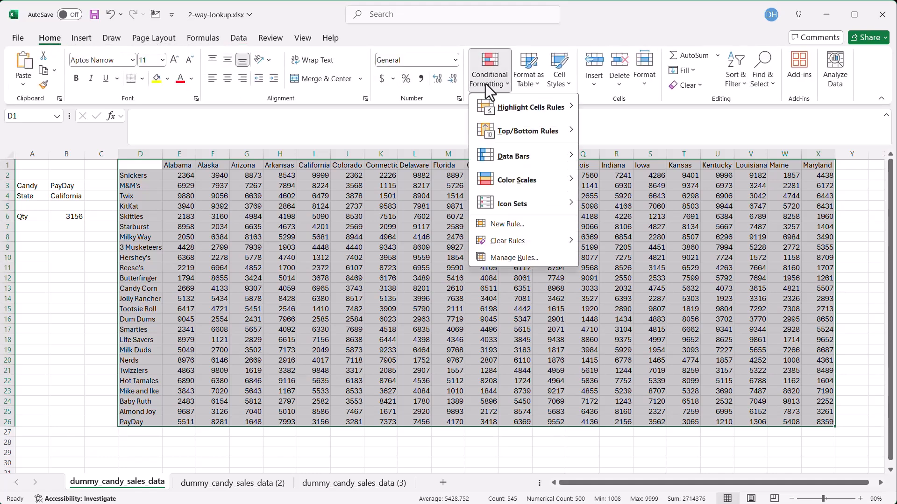
left_click(526, 223)
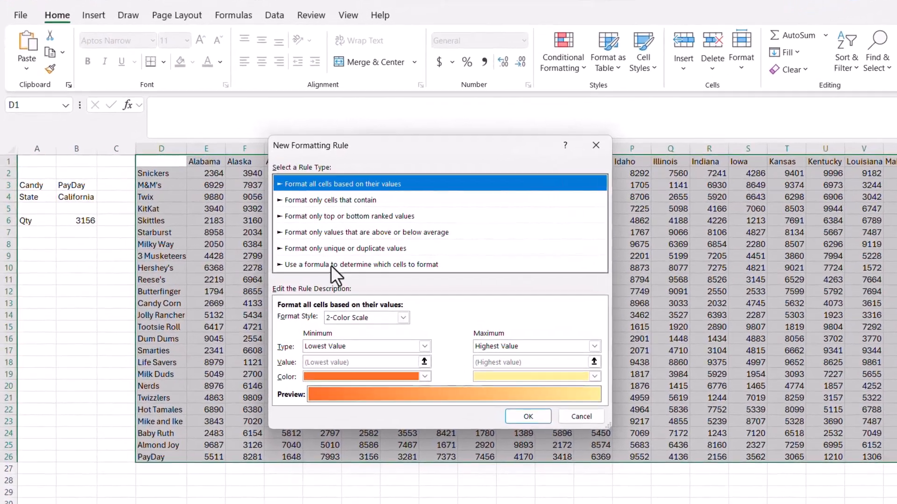
left_click(332, 265)
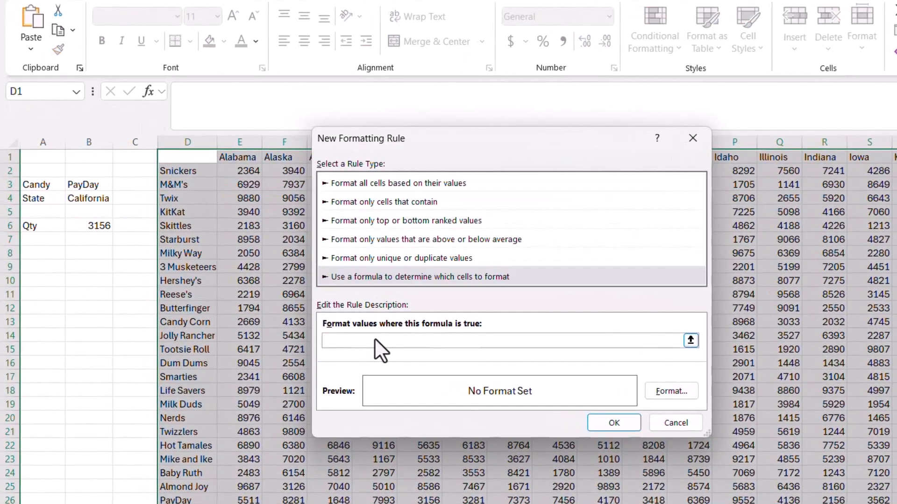
Step: Begin the rule's OR formula with the candy condition $D1=$B$3, keeping only the column of D1 absolute
left_click(375, 338)
type("=or(")
left_click(194, 157)
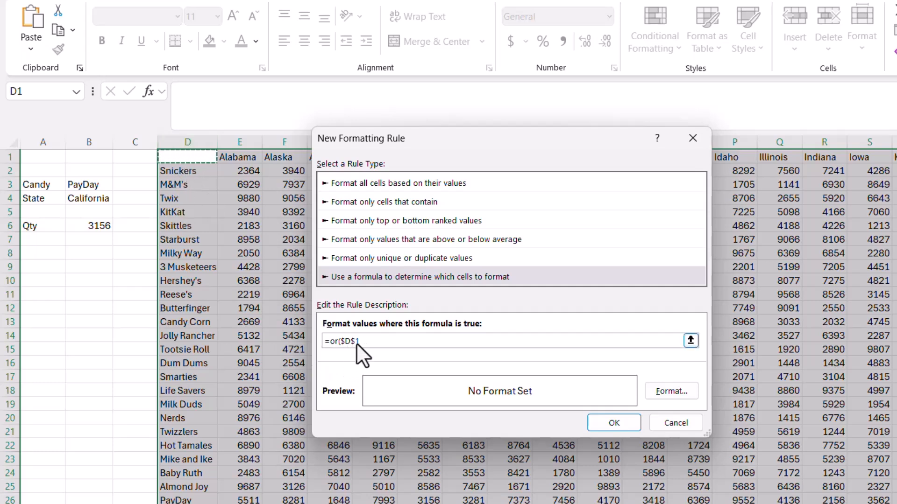
left_click_drag(356, 344, 371, 343)
type("=")
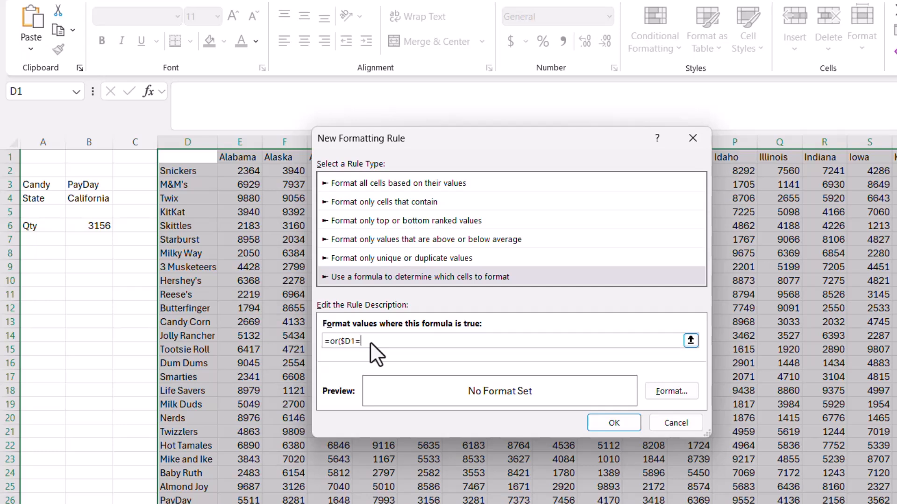
left_click(84, 185)
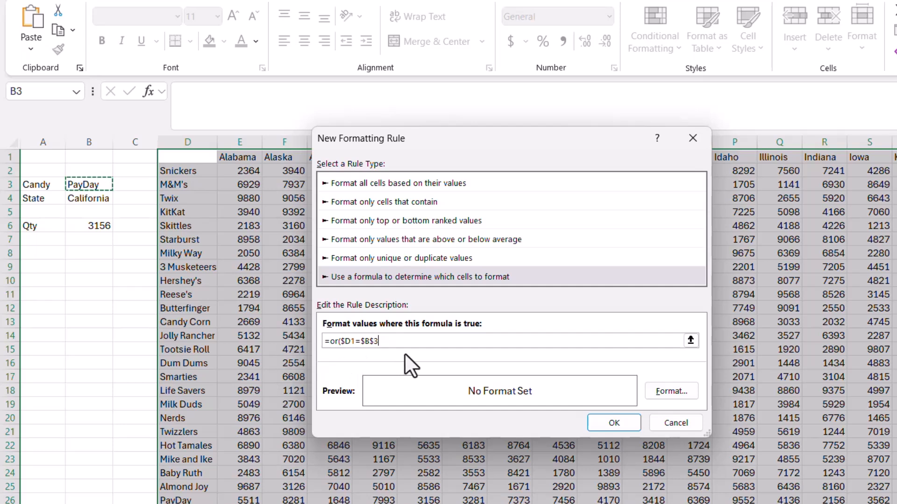
Step: Add the state condition D$1=$B$4, with only the row of D1 absolute, and close the OR formula
type(",")
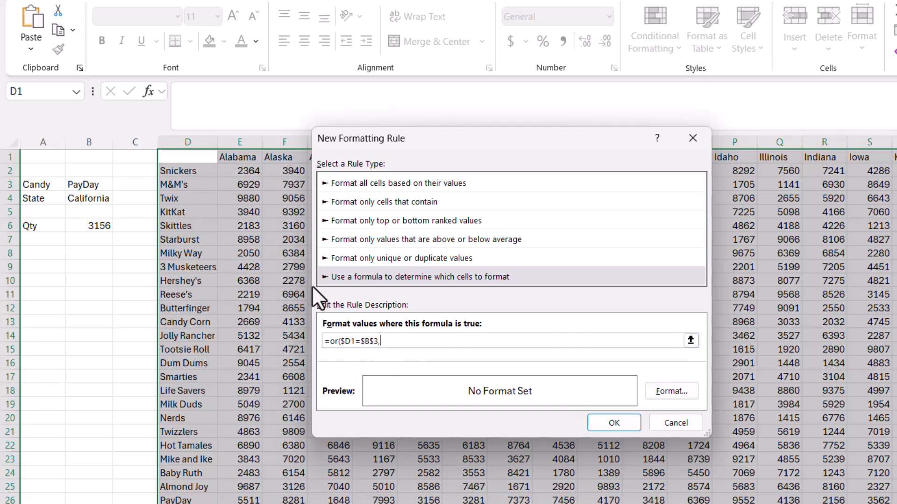
left_click(180, 156)
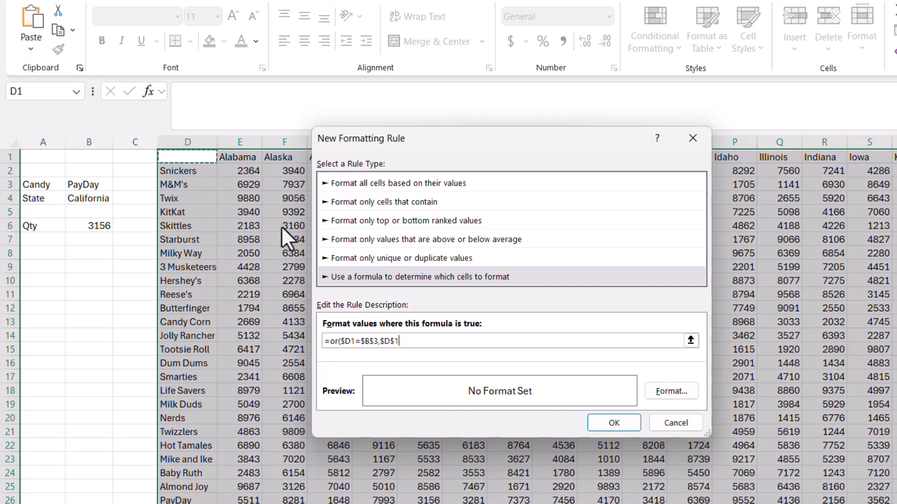
left_click(383, 341)
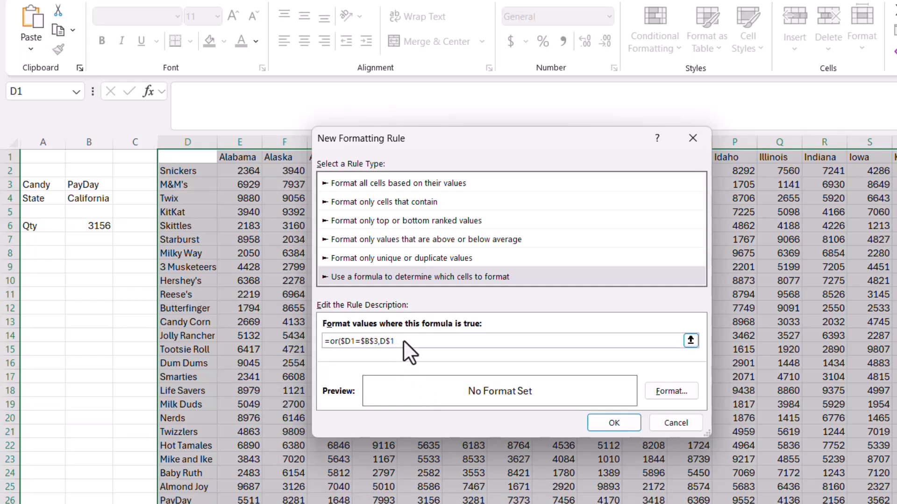
left_click(89, 200)
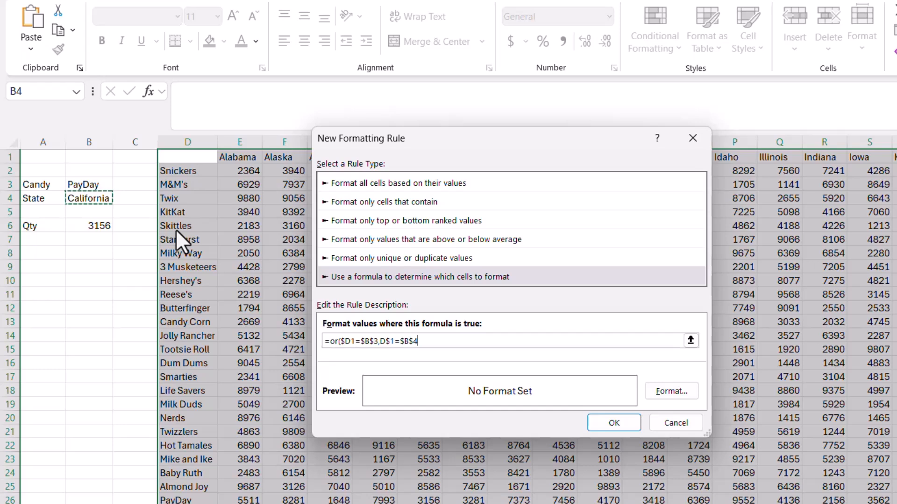
type(")")
Step: Give the rule a light green fill, apply it to the table, and select the PayDay and California intersection cell
left_click(665, 393)
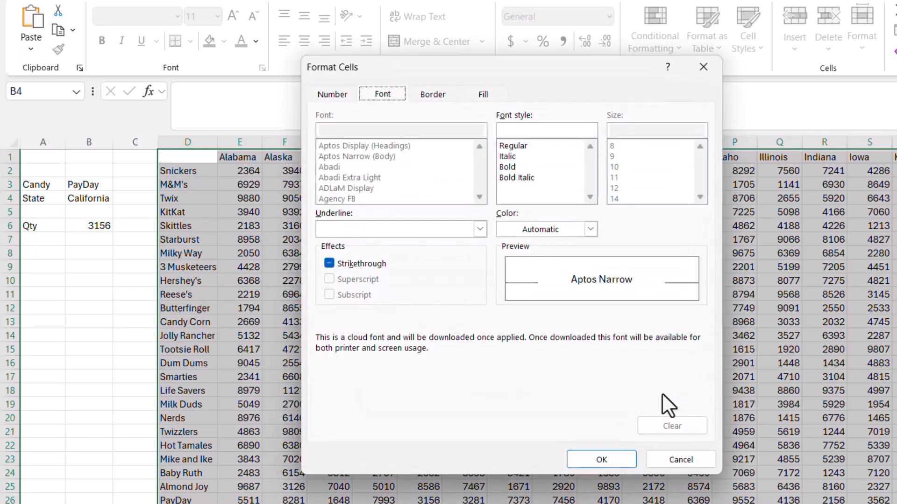
left_click(437, 94)
left_click(483, 94)
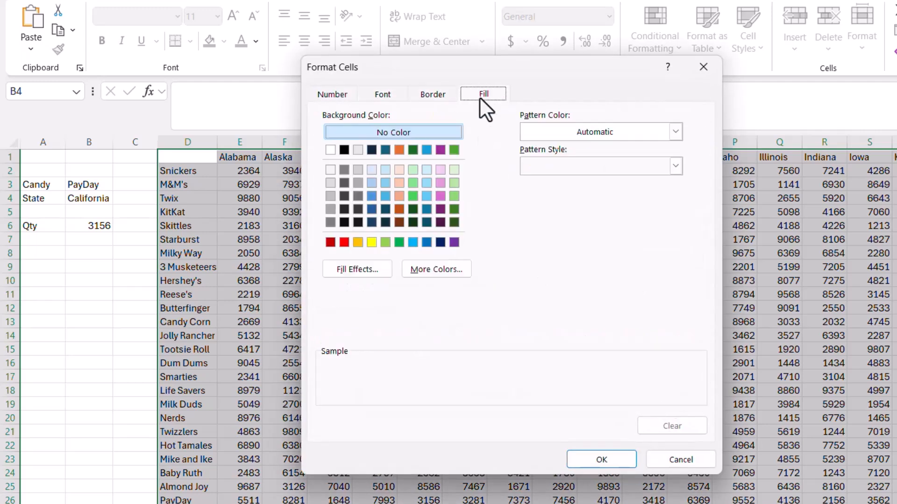
left_click(357, 242)
left_click(385, 242)
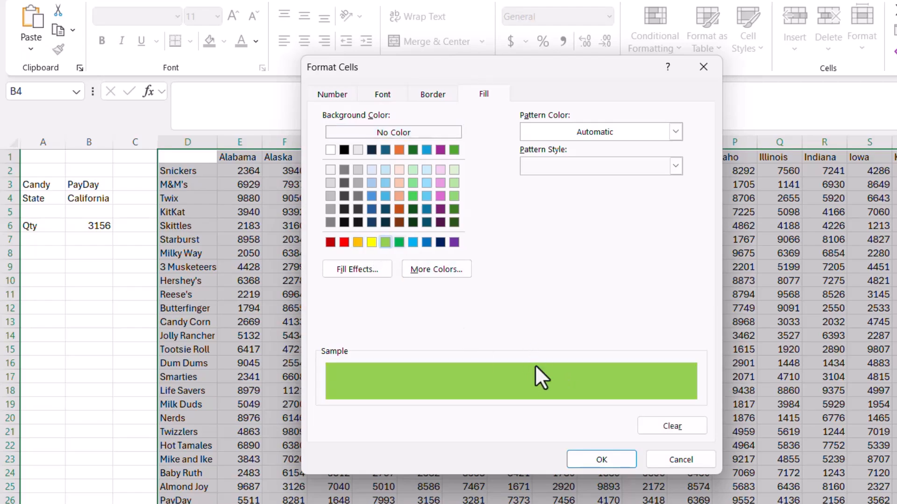
left_click(592, 460)
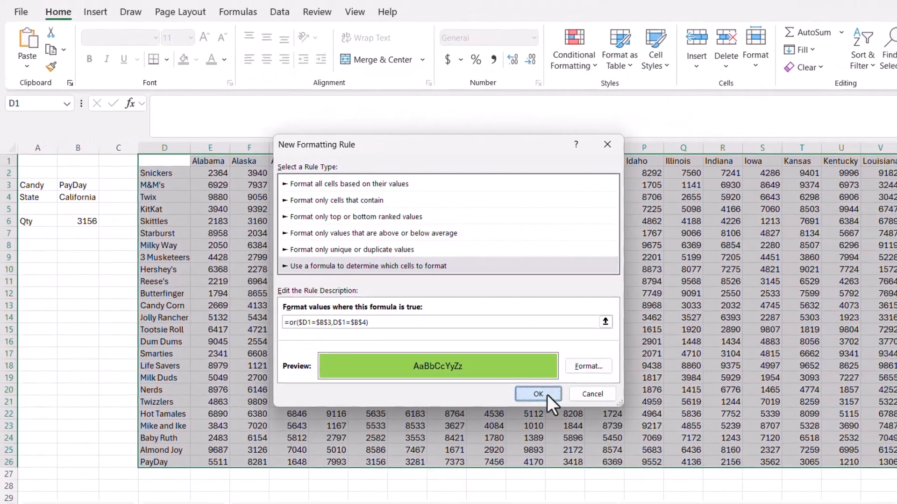
left_click(578, 409)
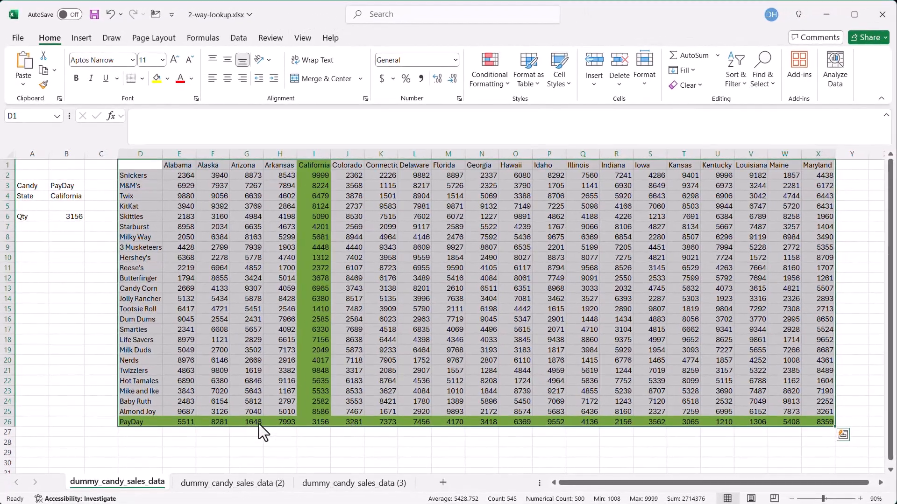
left_click(317, 422)
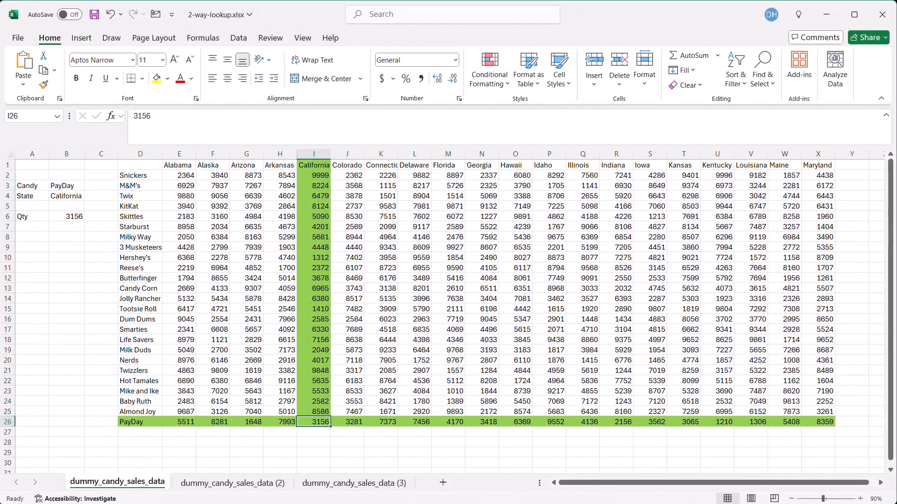
Step: Choose Life Savers in B3 and Colorado in B4, then select B6 to check the lookup formula
left_click(69, 187)
left_click(88, 186)
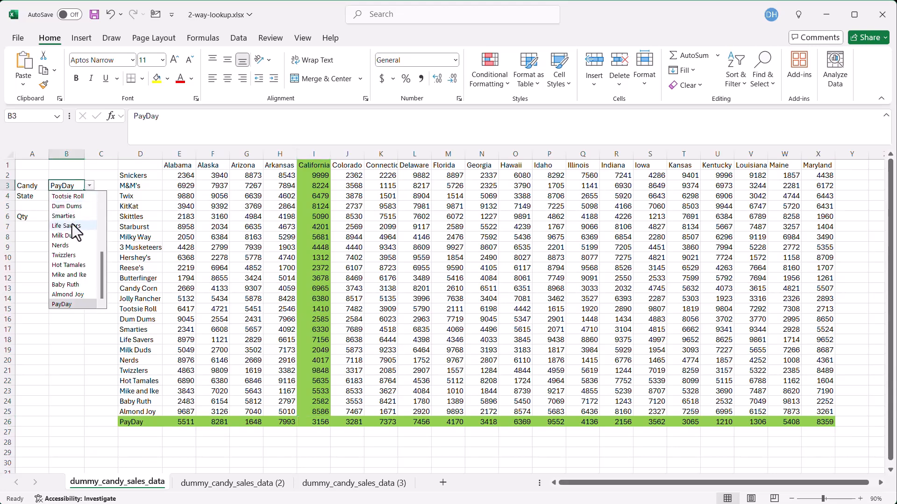
left_click(72, 224)
left_click(78, 198)
left_click(90, 196)
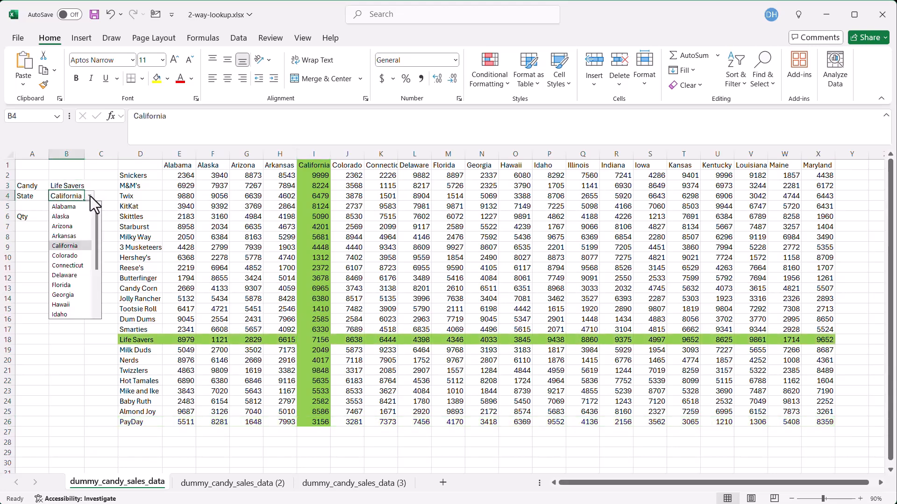
left_click(78, 257)
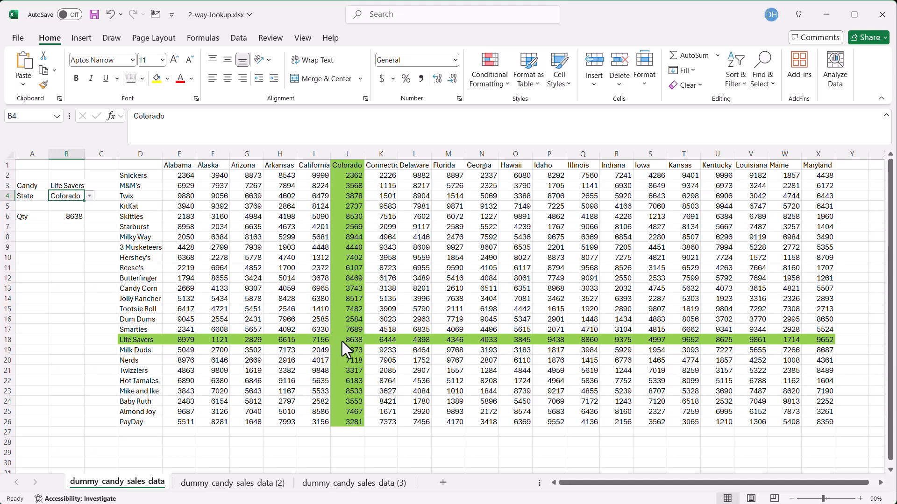
left_click(63, 217)
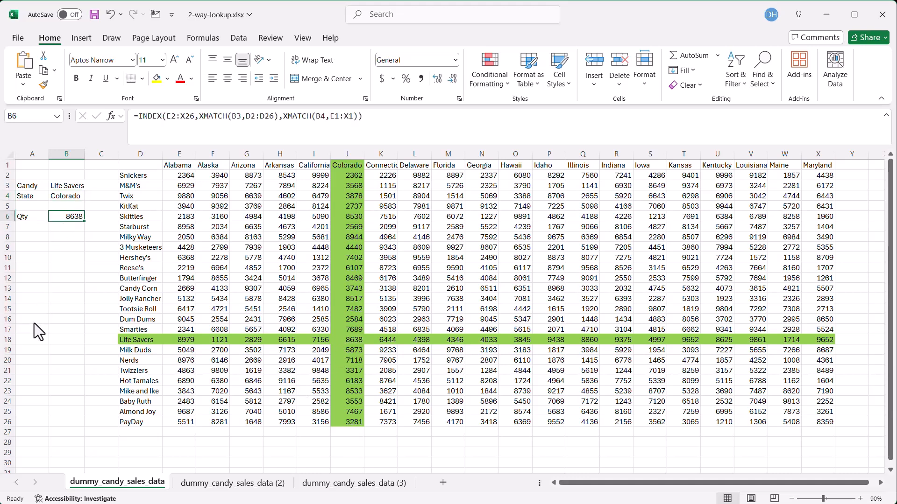